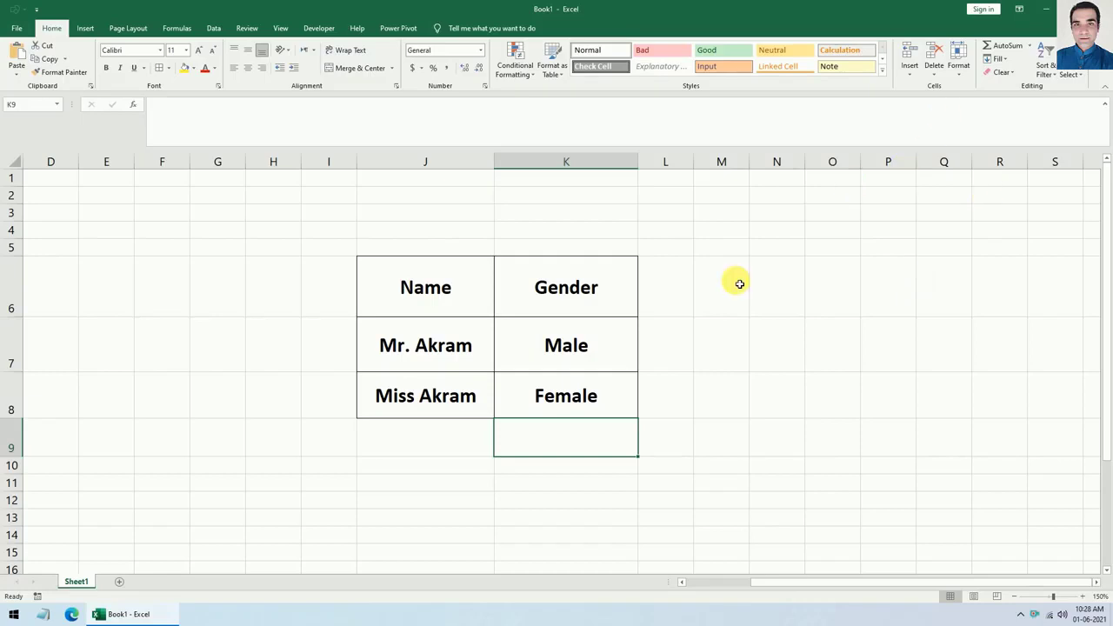
Clear the conditional formatting rules from the entire sheet, with the name and gender entries J7:K8 selected
left_click_drag(450, 343, 569, 380)
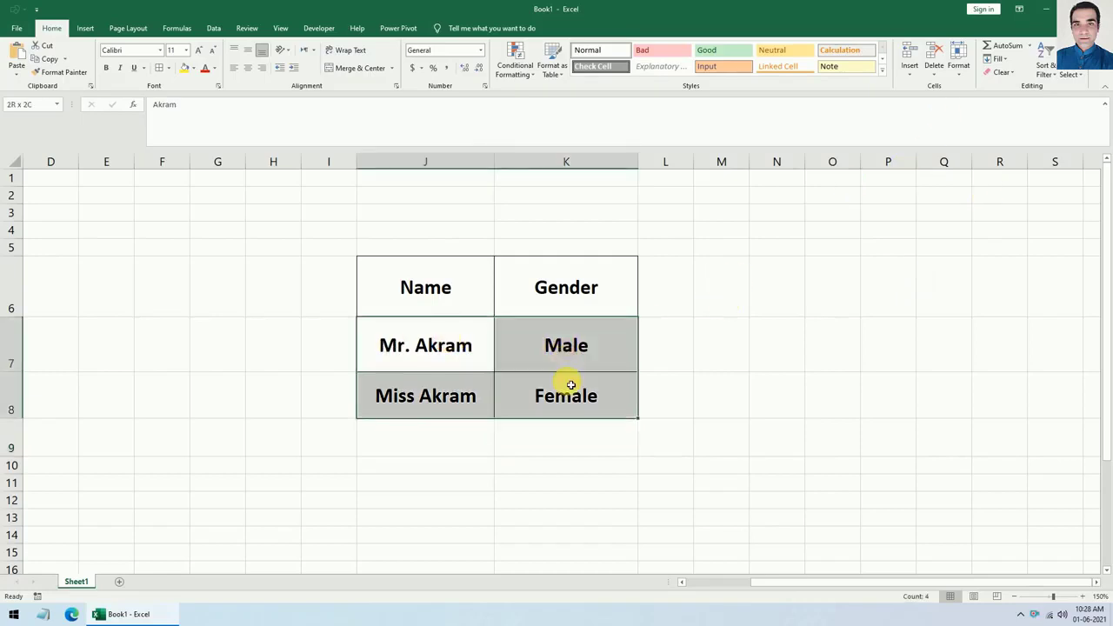
left_click(526, 76)
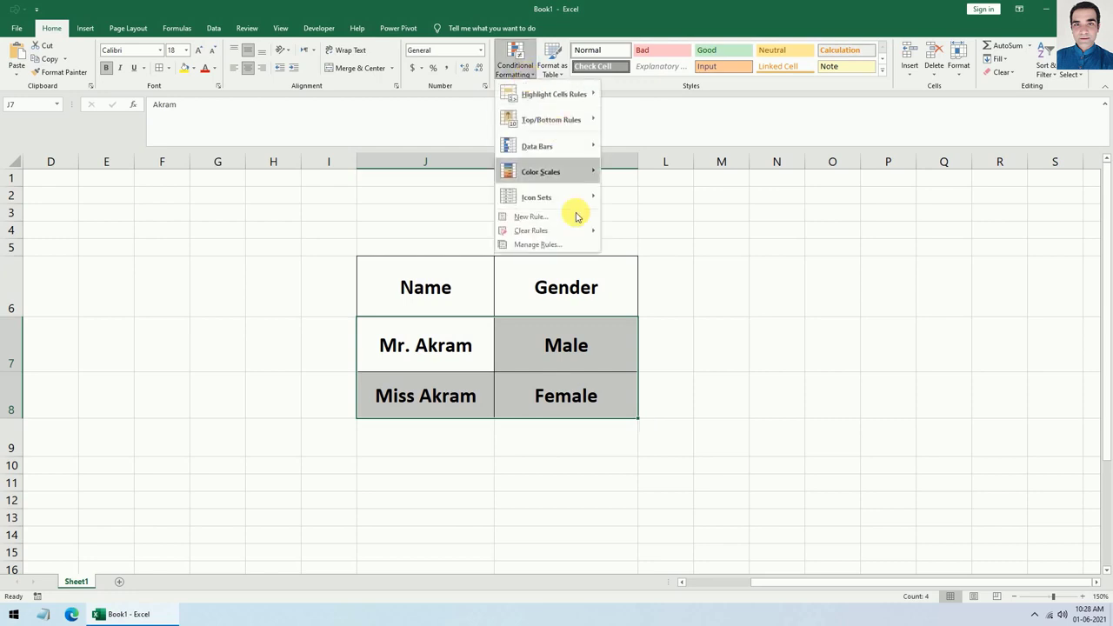
mouse_move(577, 230)
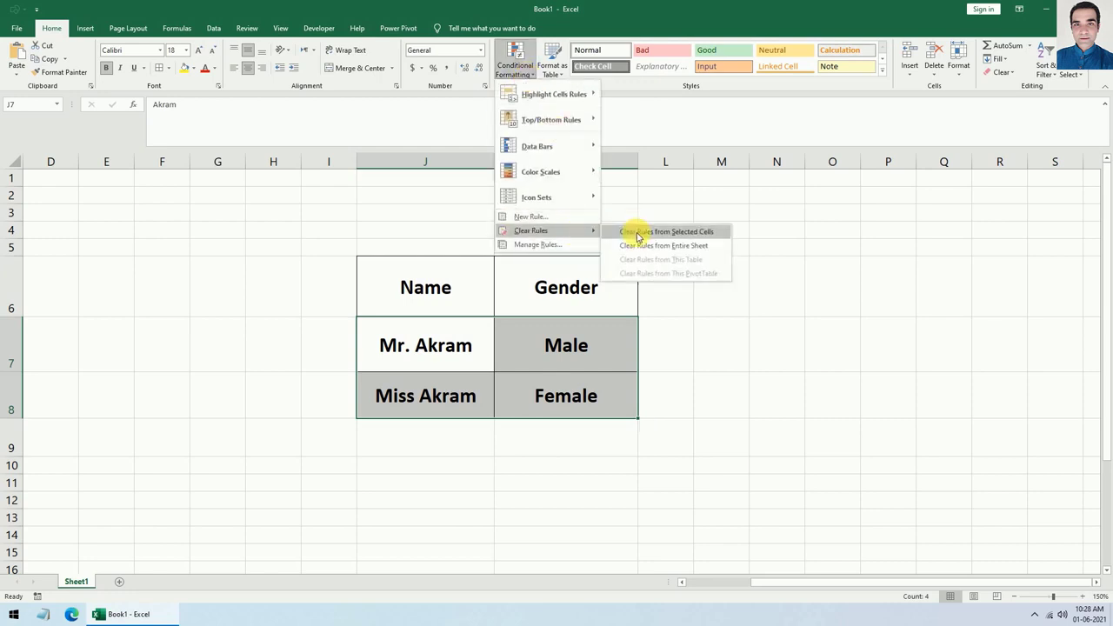
left_click(641, 247)
Delete the contents of the name and gender entries in J7:K8, keeping the table headers
left_click_drag(566, 340, 570, 385)
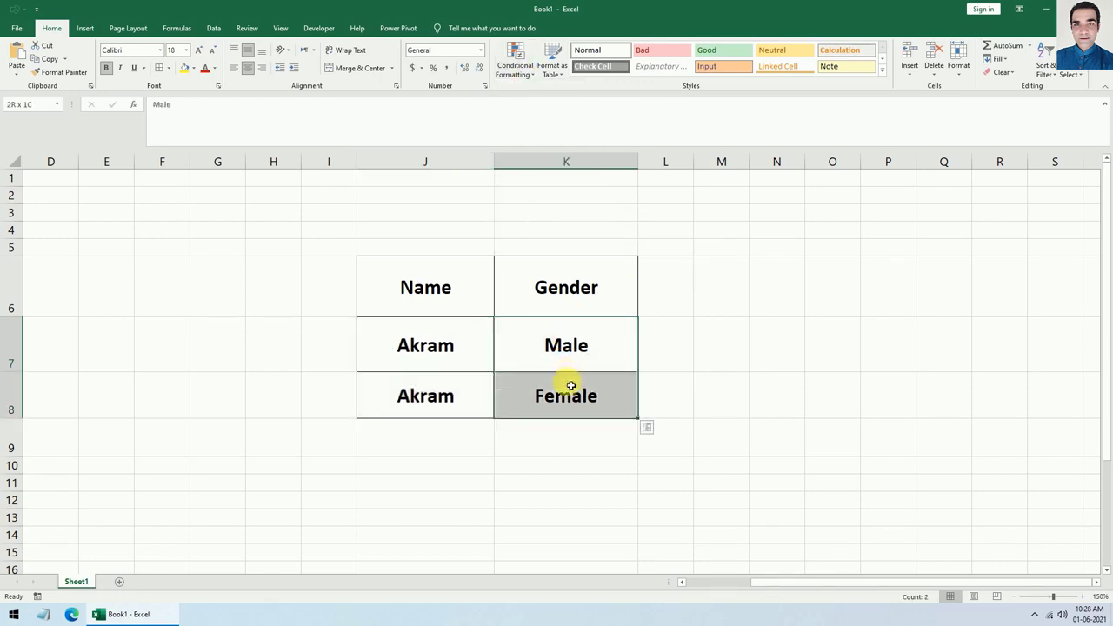
key("Delete")
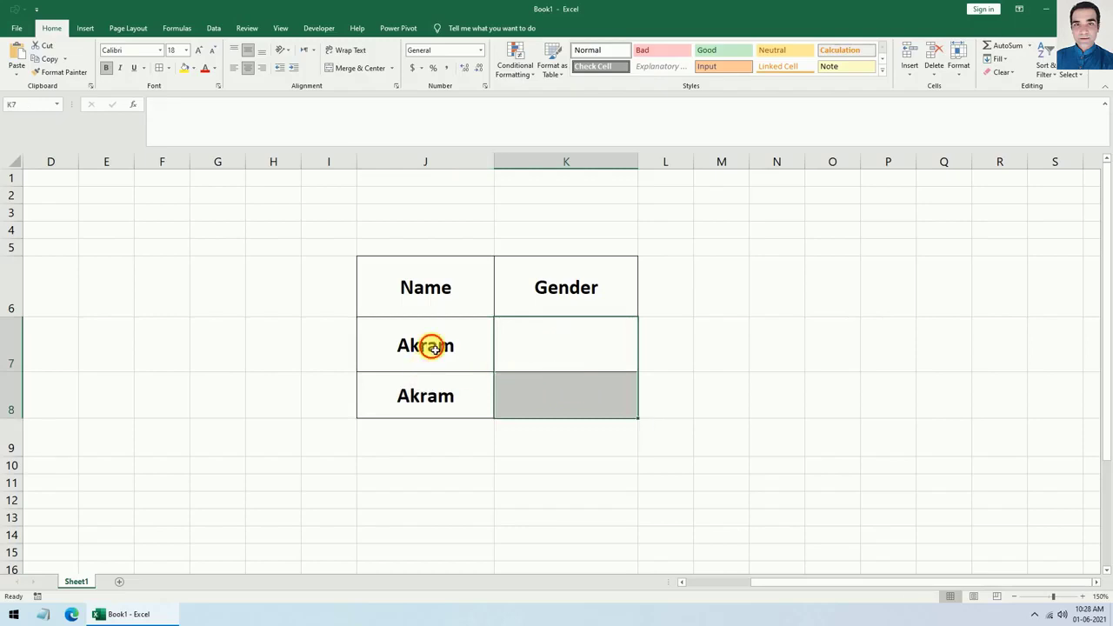
left_click_drag(429, 348, 533, 386)
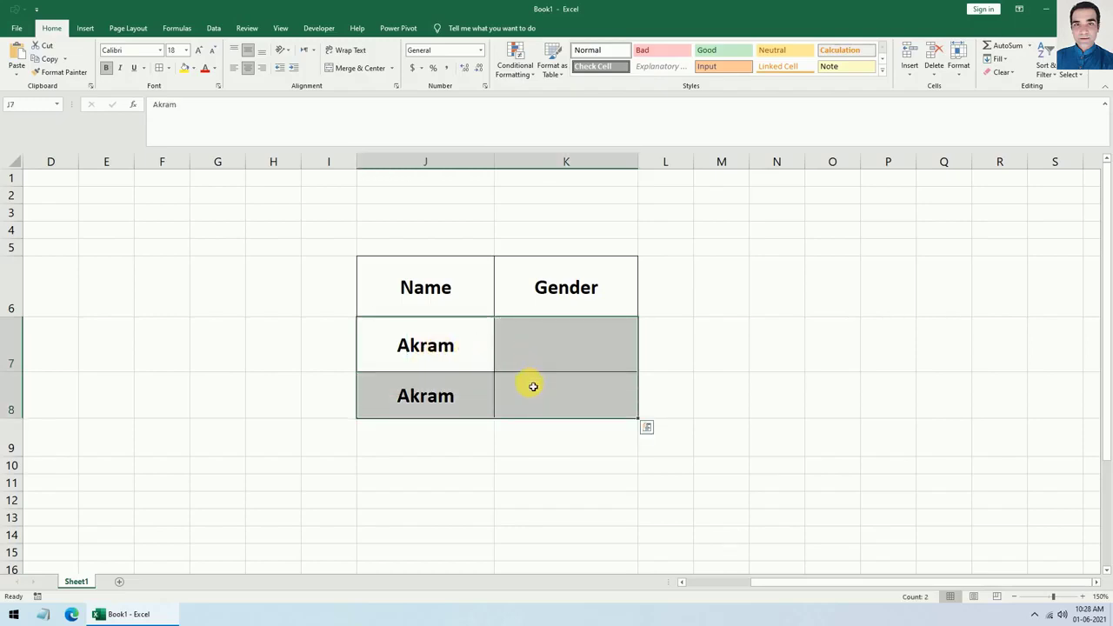
key("Delete")
Start a new conditional formatting rule for cell J7 that uses a formula to determine which cells to format
left_click(489, 352)
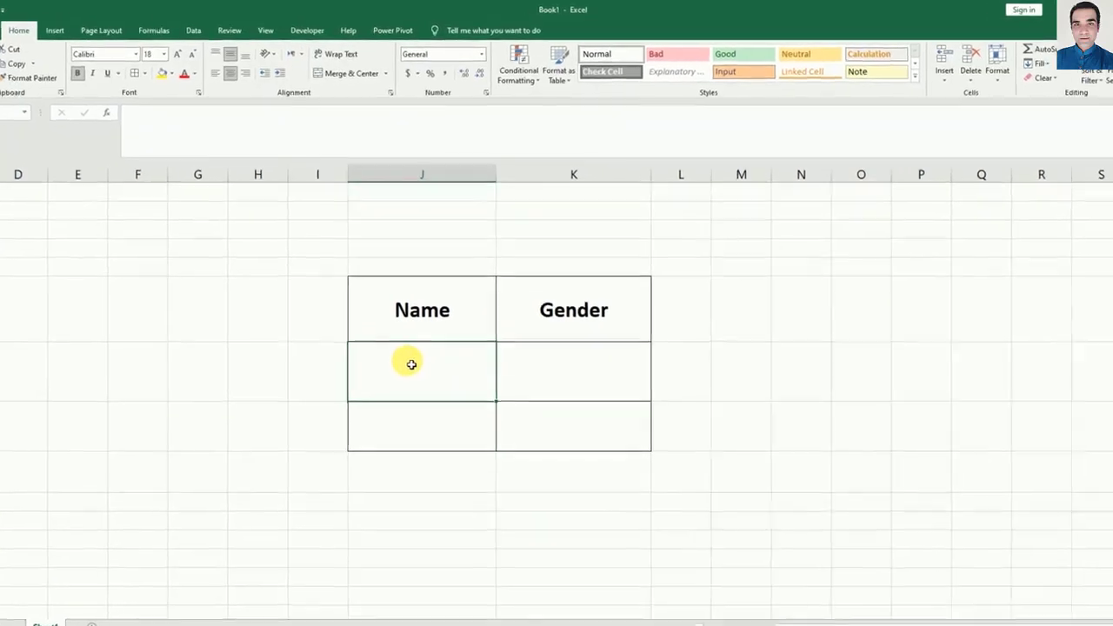
left_click(518, 74)
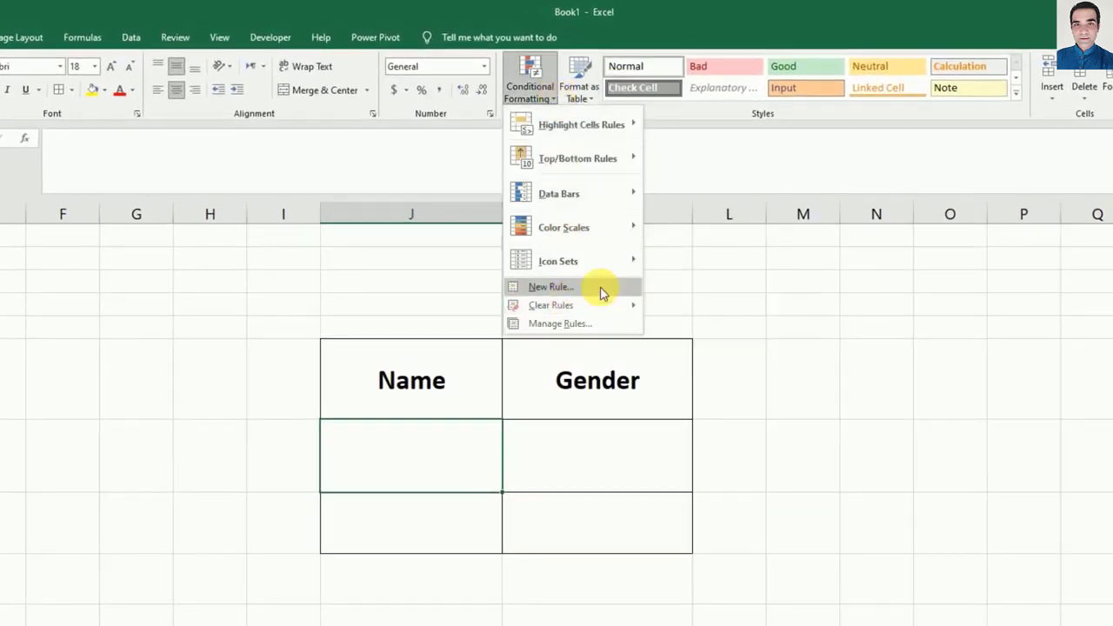
left_click(600, 289)
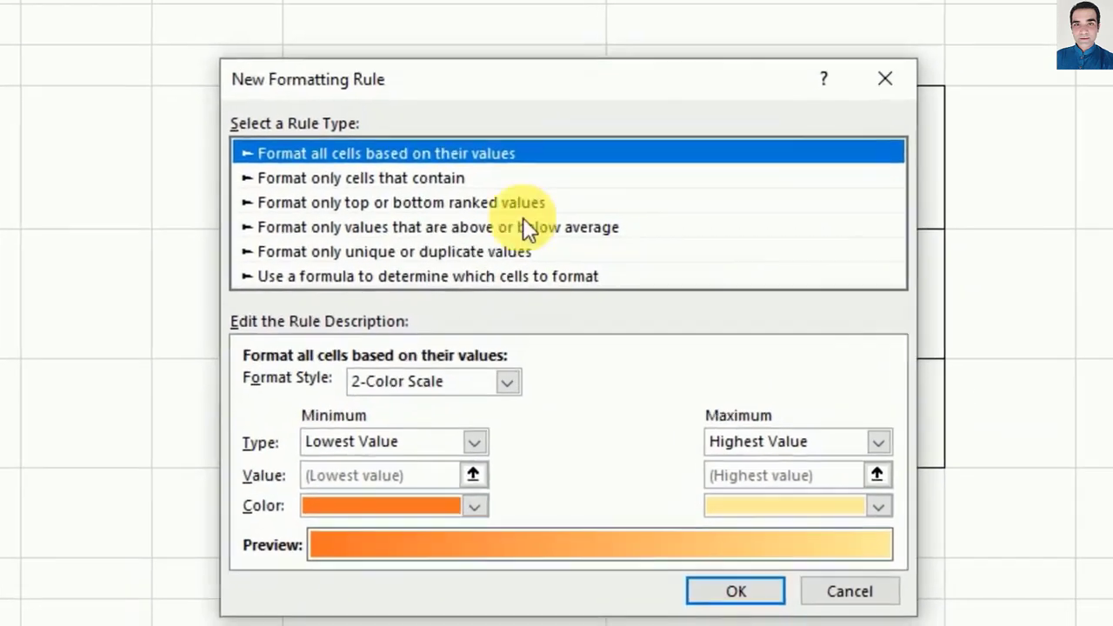
left_click(526, 276)
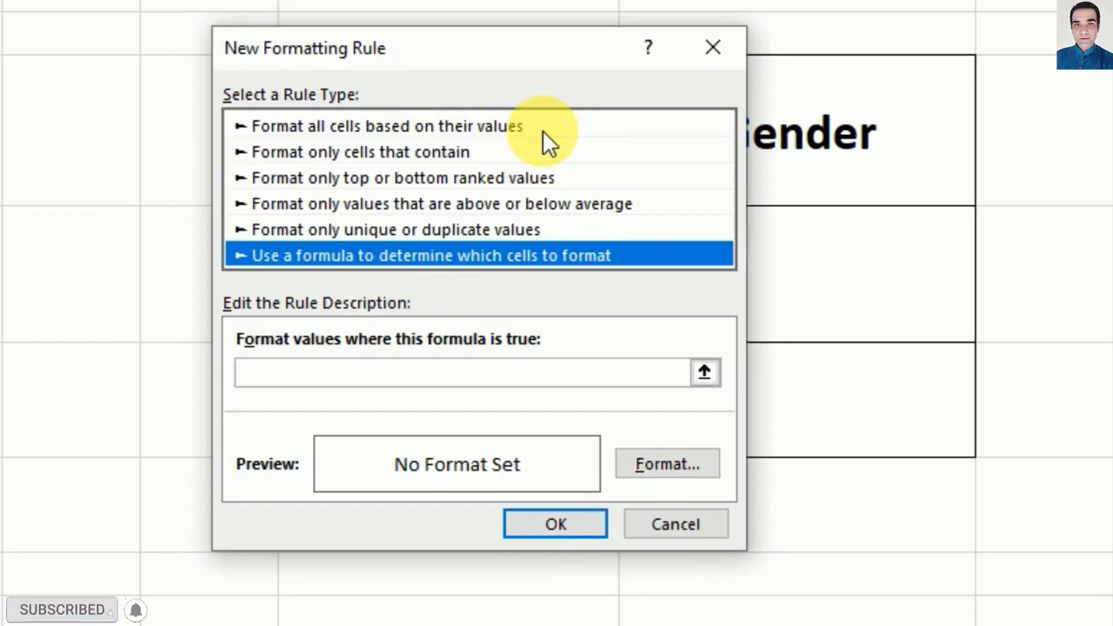
Set the rule's formula to =K7="Male", using a relative reference to the gender cell
left_click_drag(529, 62, 643, 59)
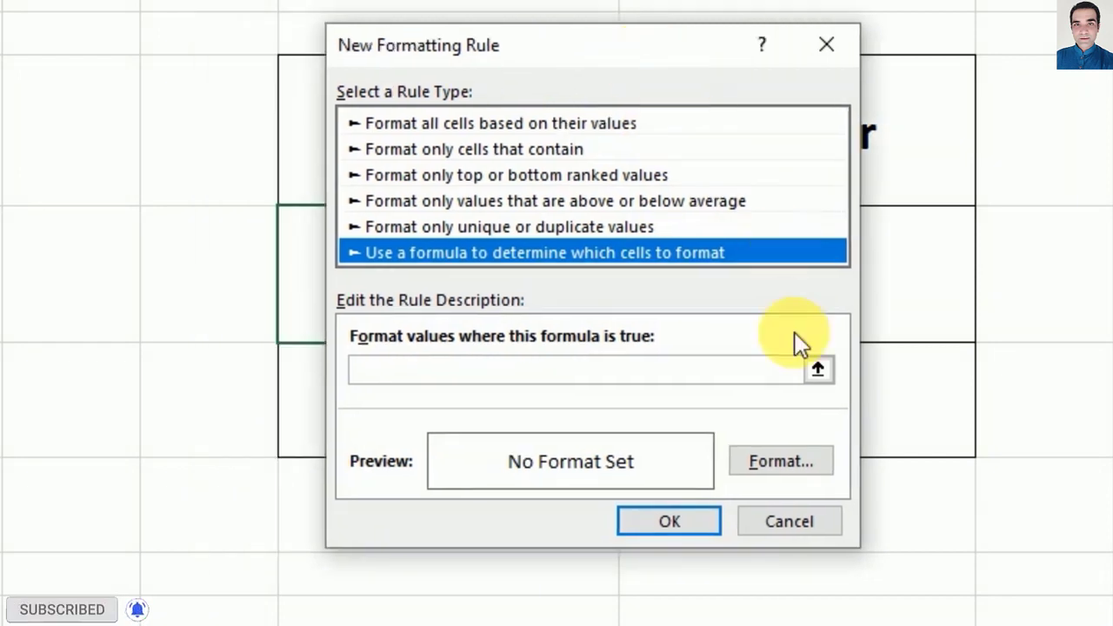
left_click(817, 372)
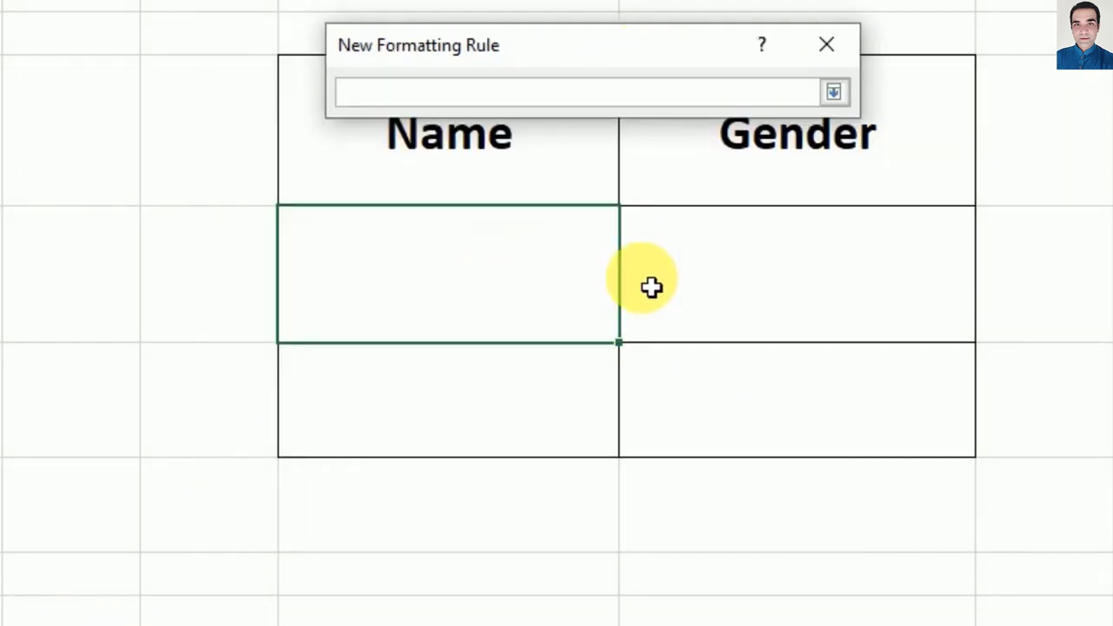
left_click(738, 276)
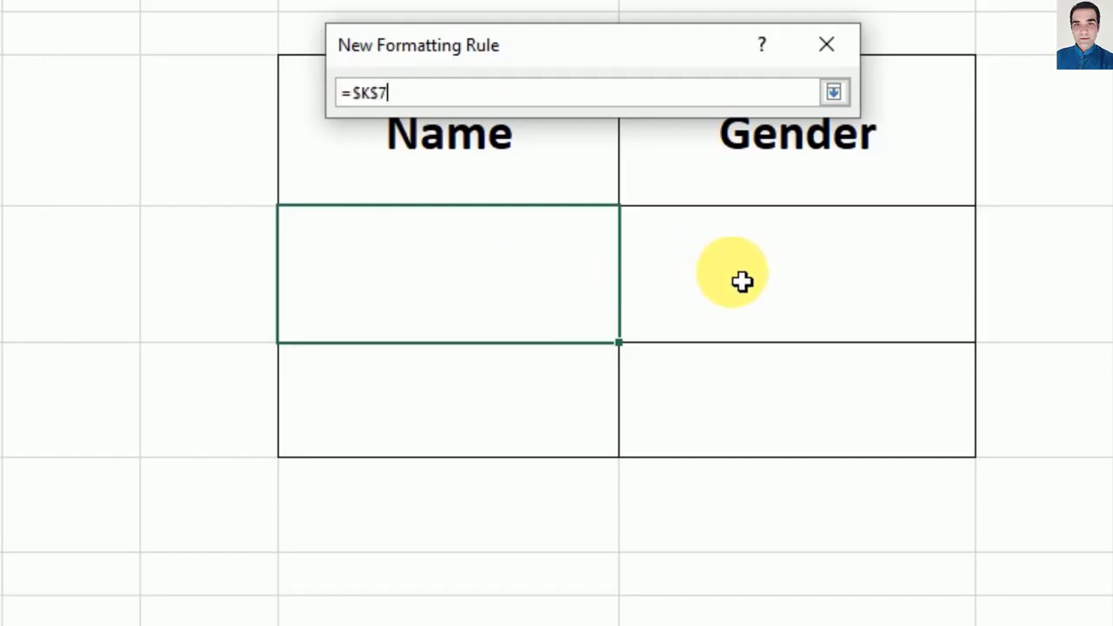
left_click_drag(517, 64, 517, 253)
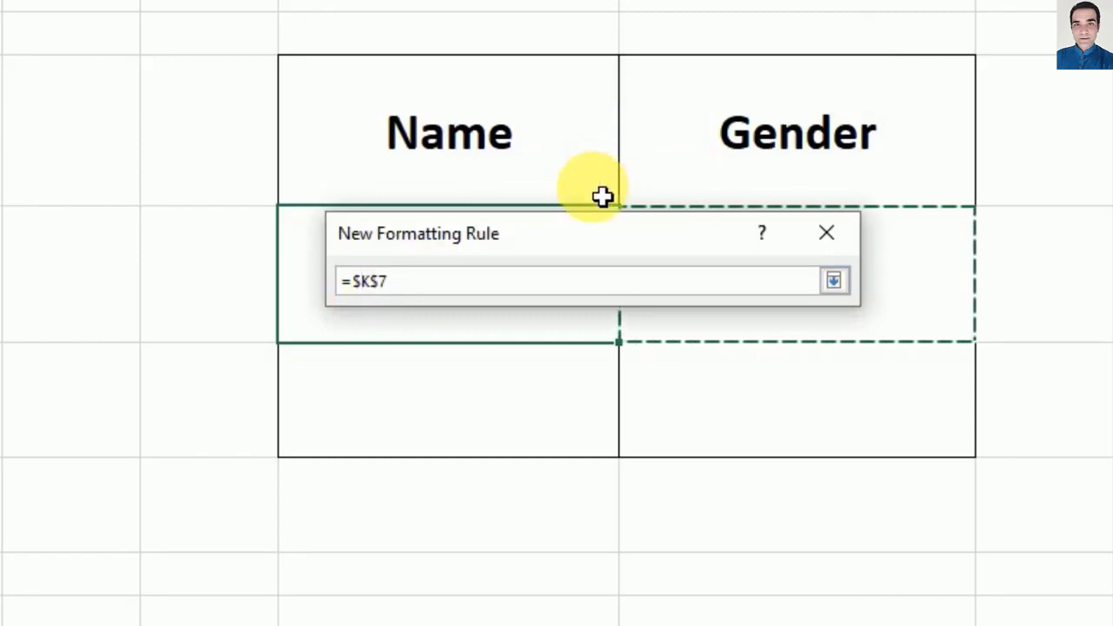
left_click(382, 285)
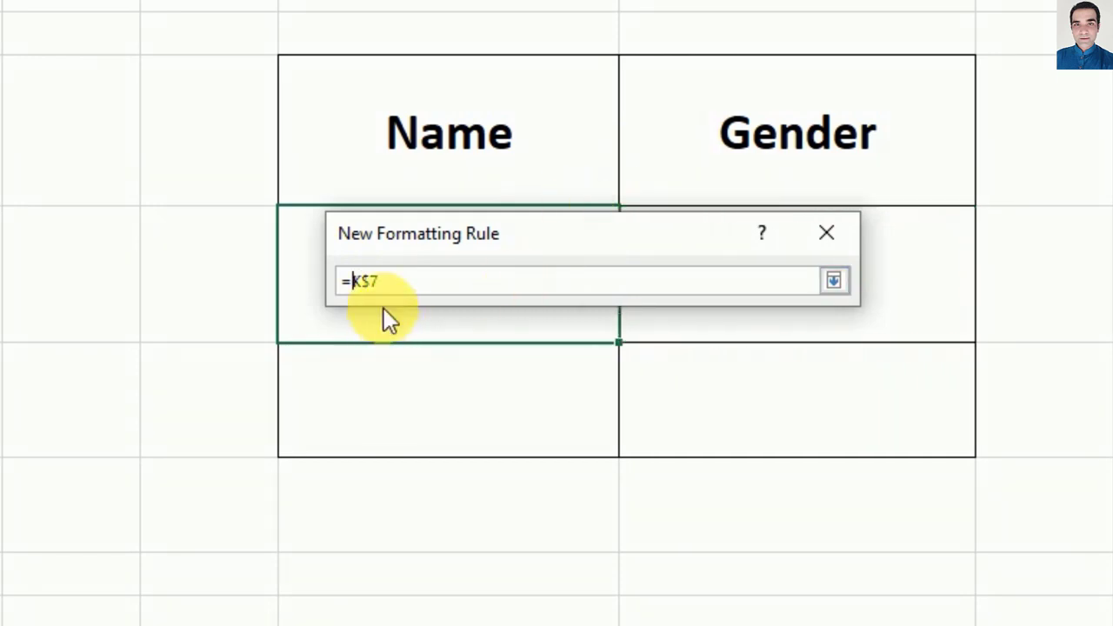
key("F4")
key("F4")
key("F4")
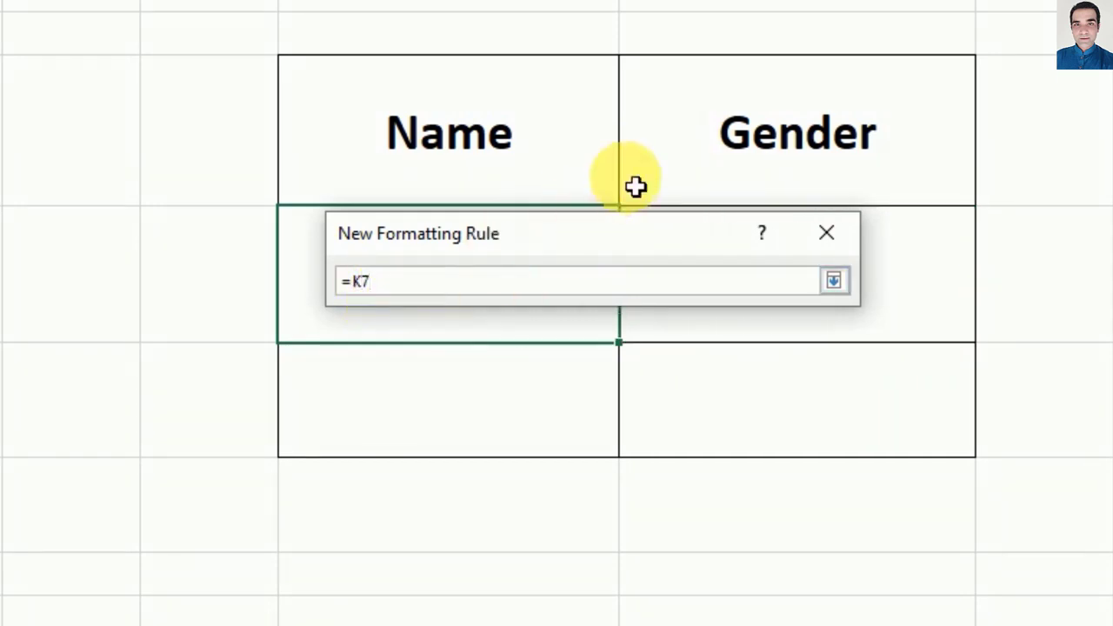
type("=\"Male\"")
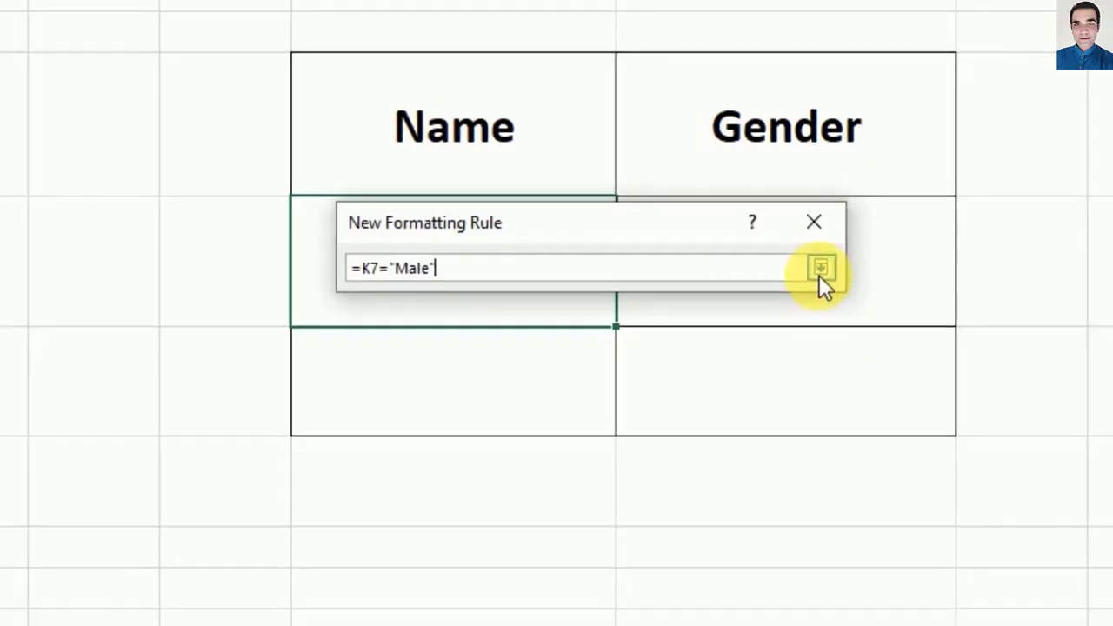
left_click(833, 280)
Give the Male rule the custom number format "Mr. "@ and save the rule
left_click(742, 540)
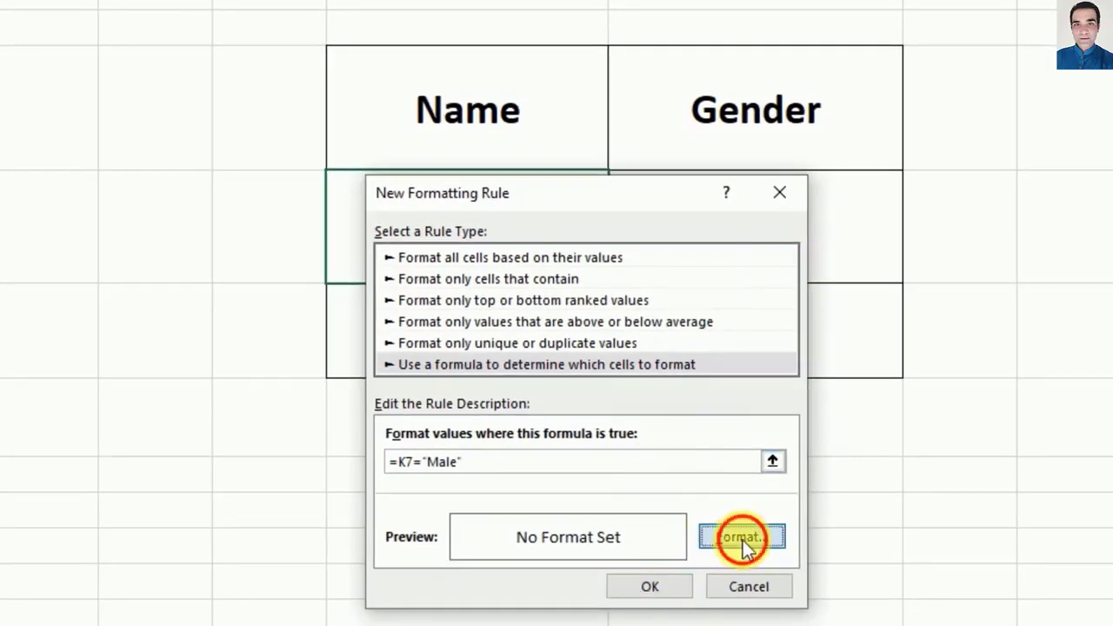
left_click_drag(325, 39, 572, 72)
left_click(433, 327)
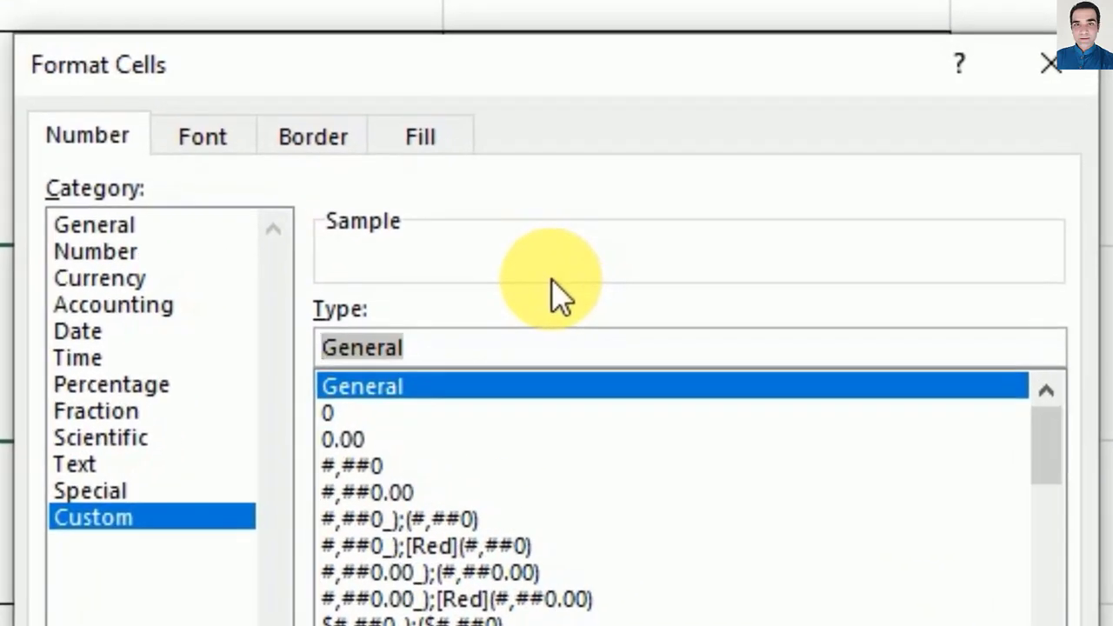
type("\"")
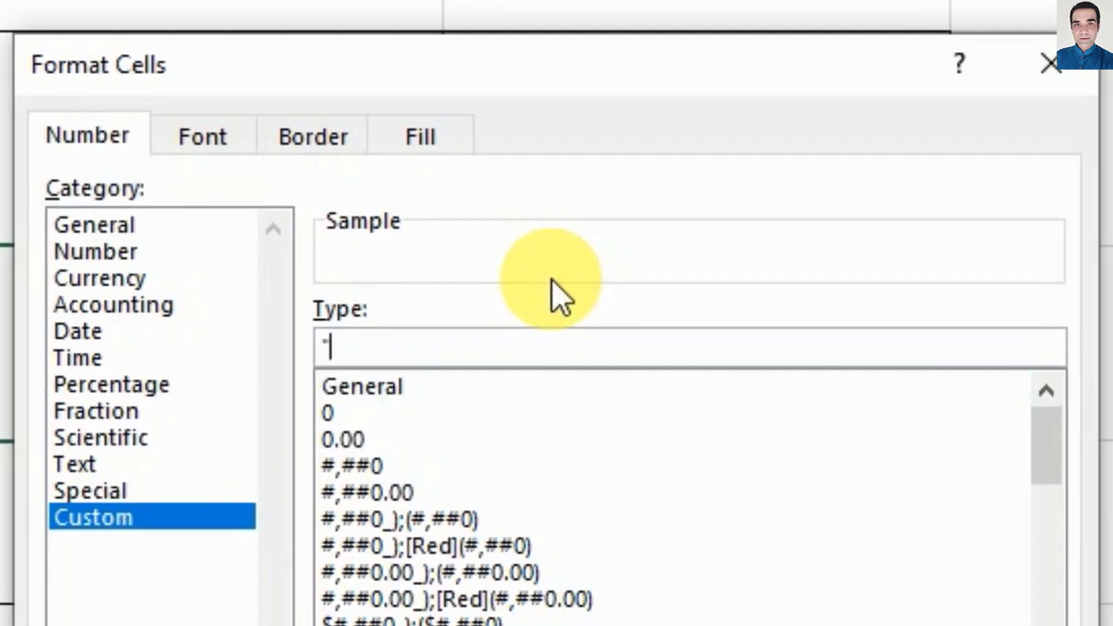
type("Mr. \"@")
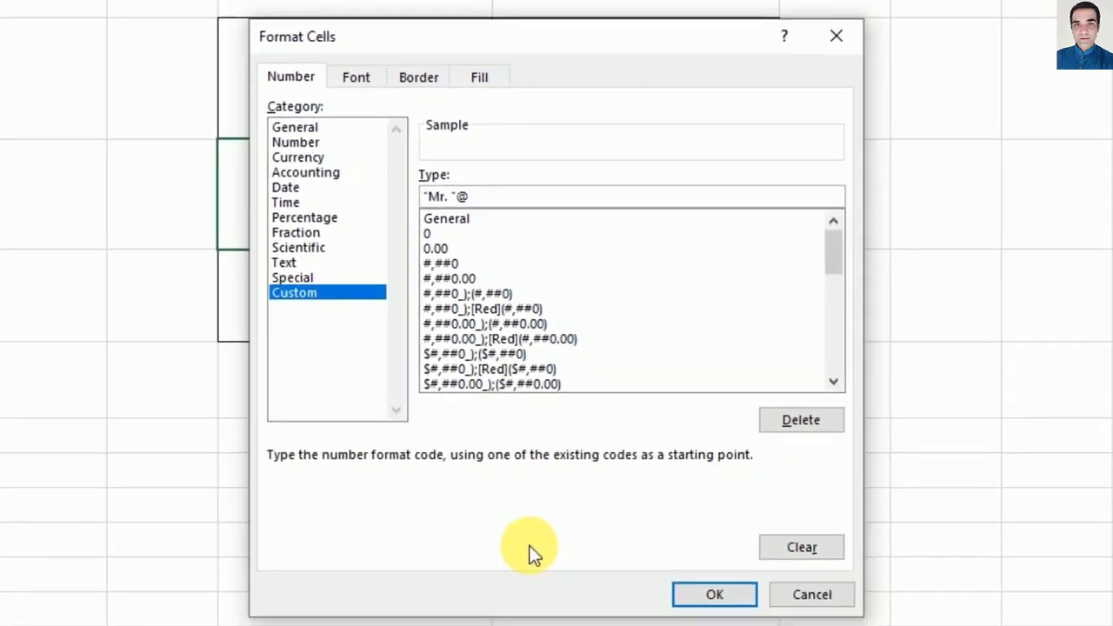
left_click(708, 588)
left_click(548, 540)
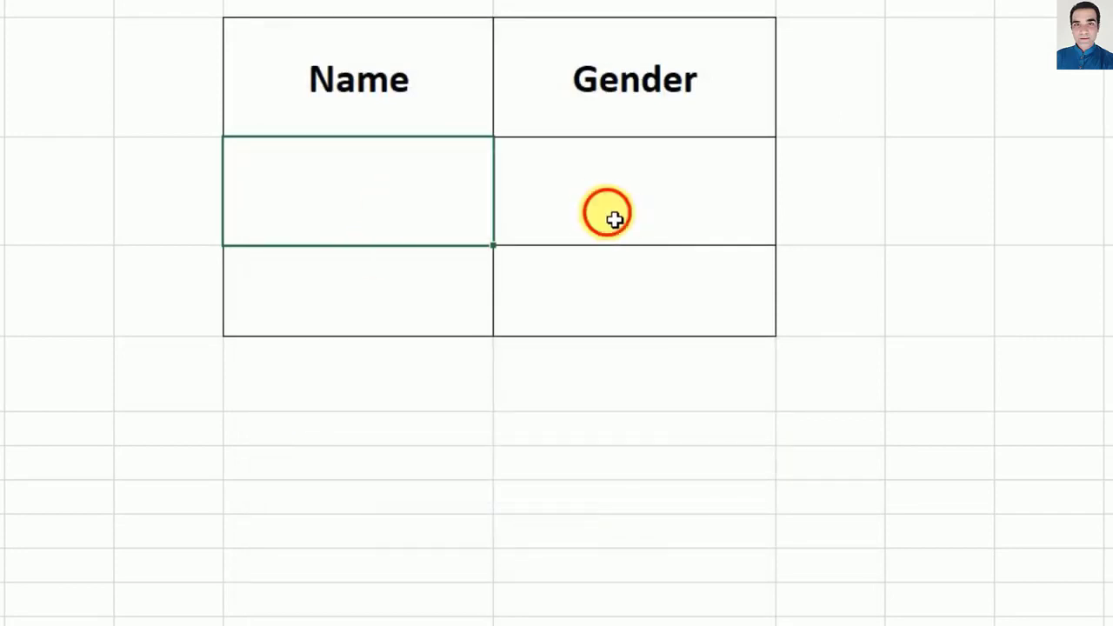
Start a second formula-based conditional formatting rule for cell J7
left_click(611, 216)
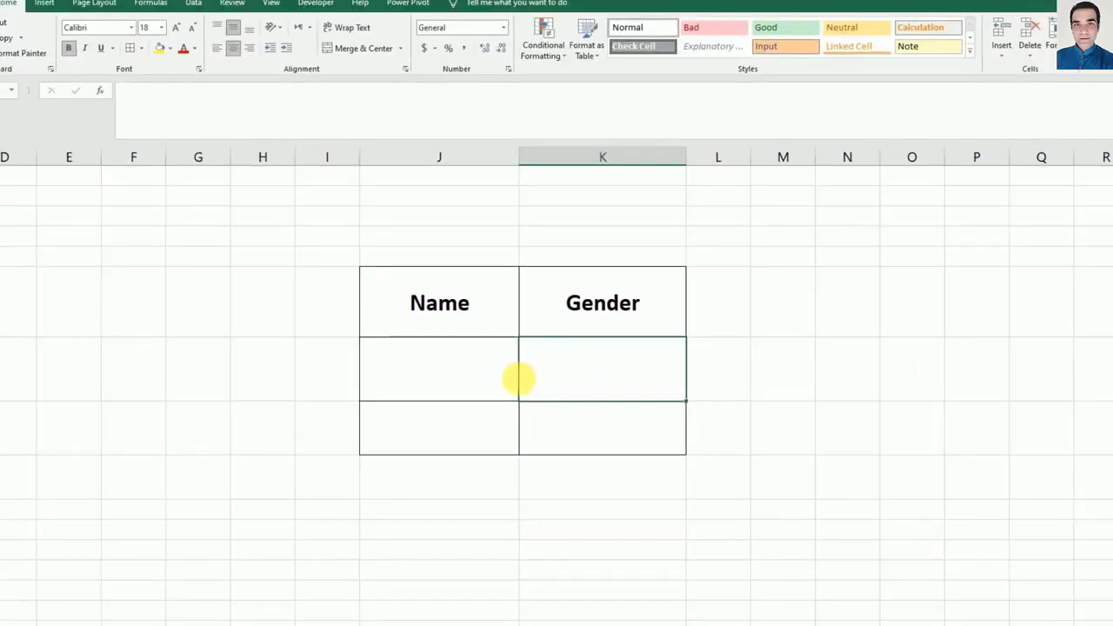
left_click(489, 378)
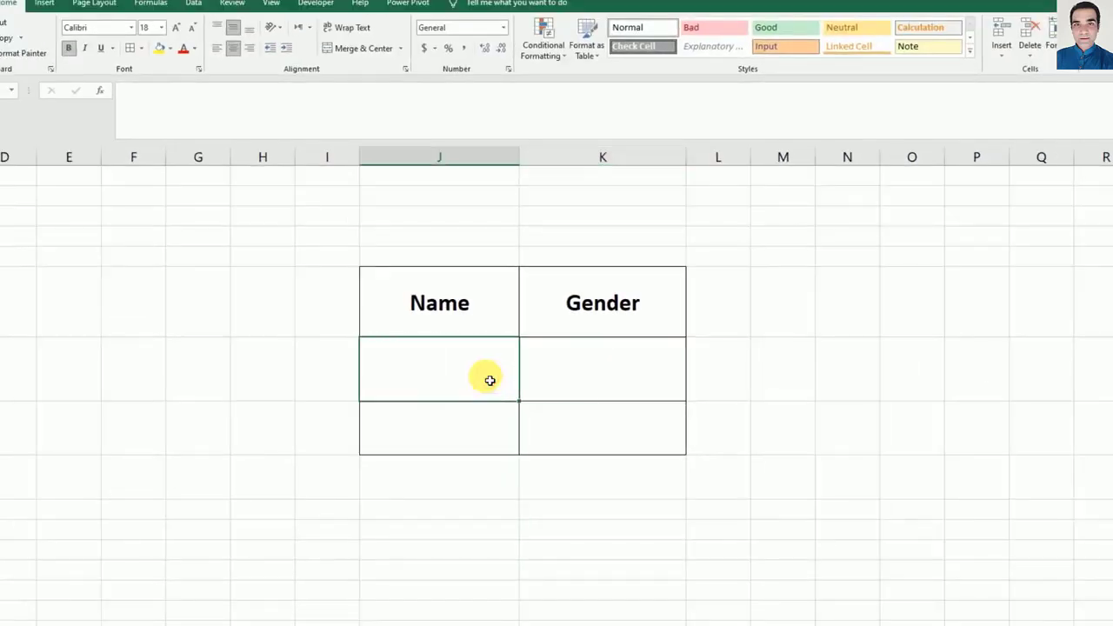
left_click(553, 59)
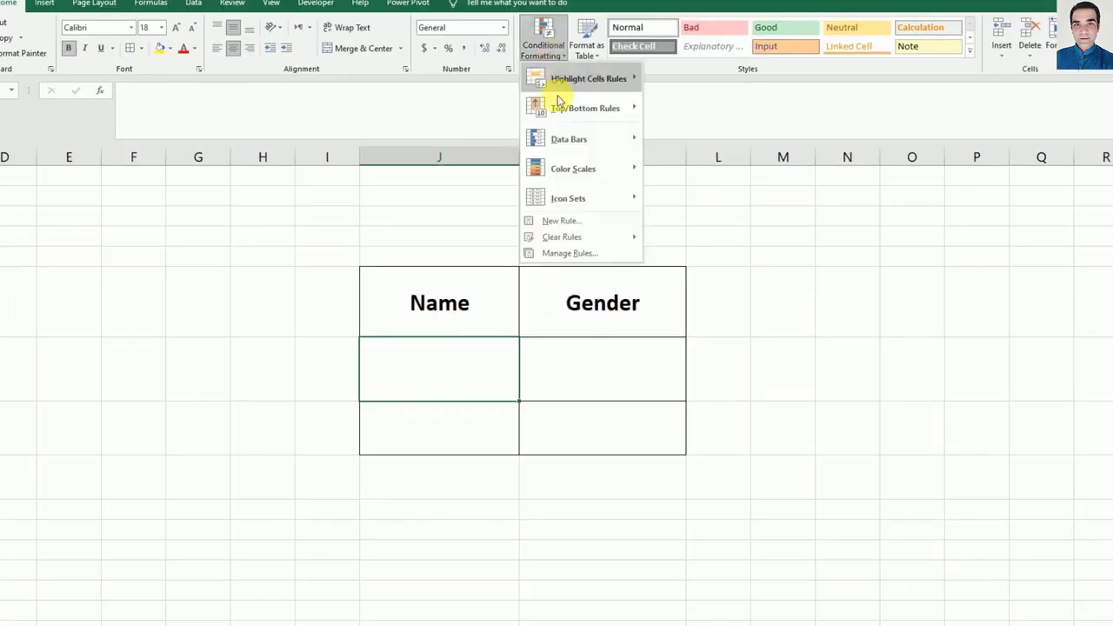
left_click(589, 224)
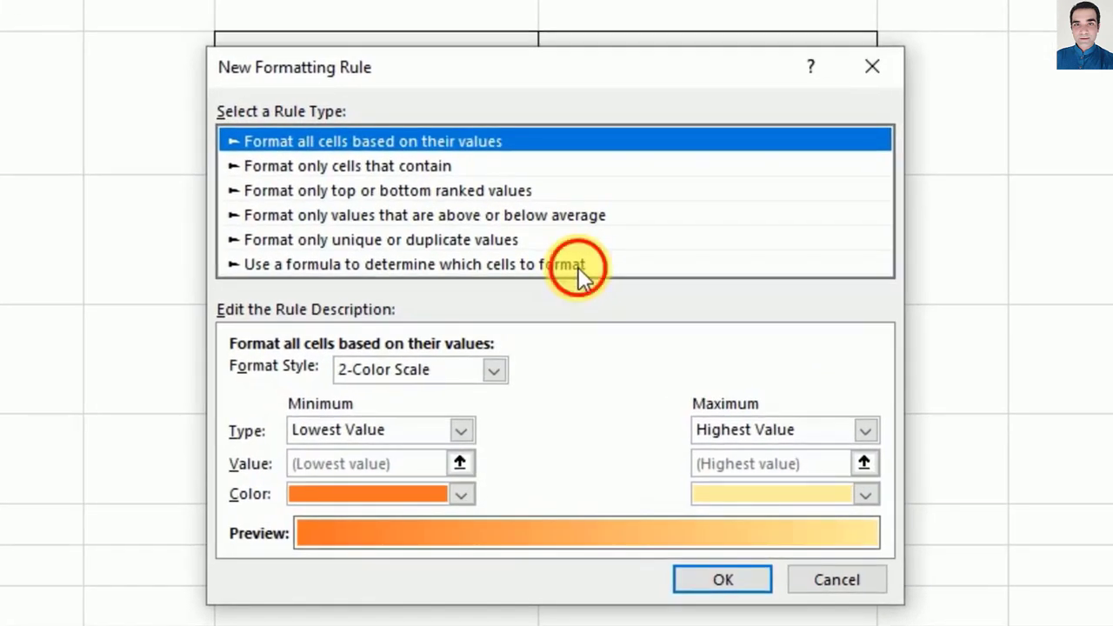
left_click(578, 266)
Set the second rule's formula to =K7="Female", with the reference to the gender cell made relative
left_click(674, 374)
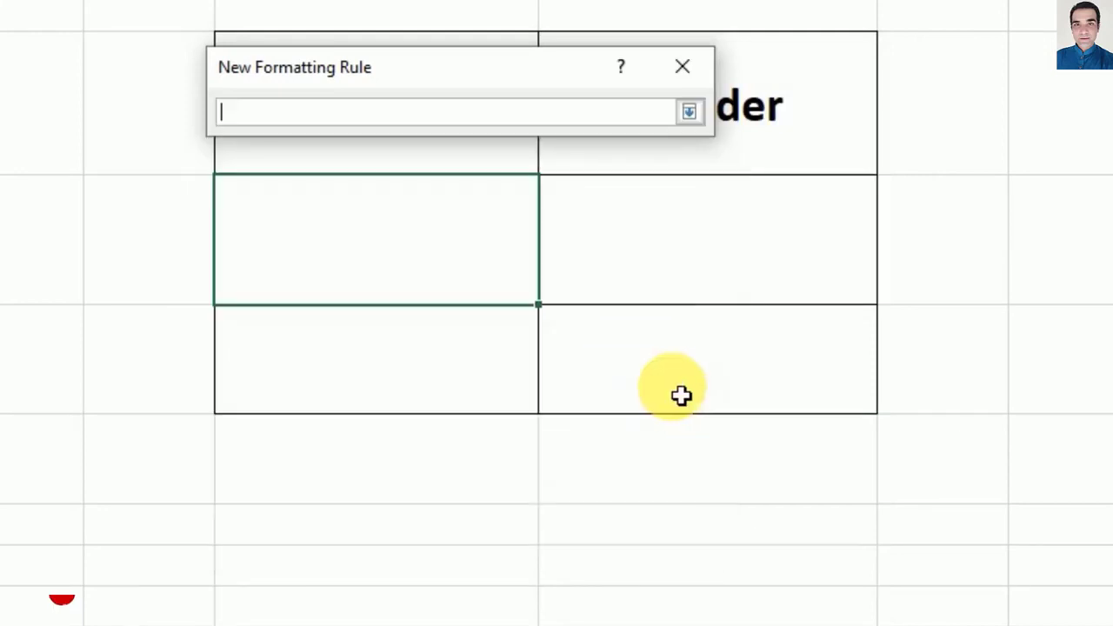
left_click(695, 265)
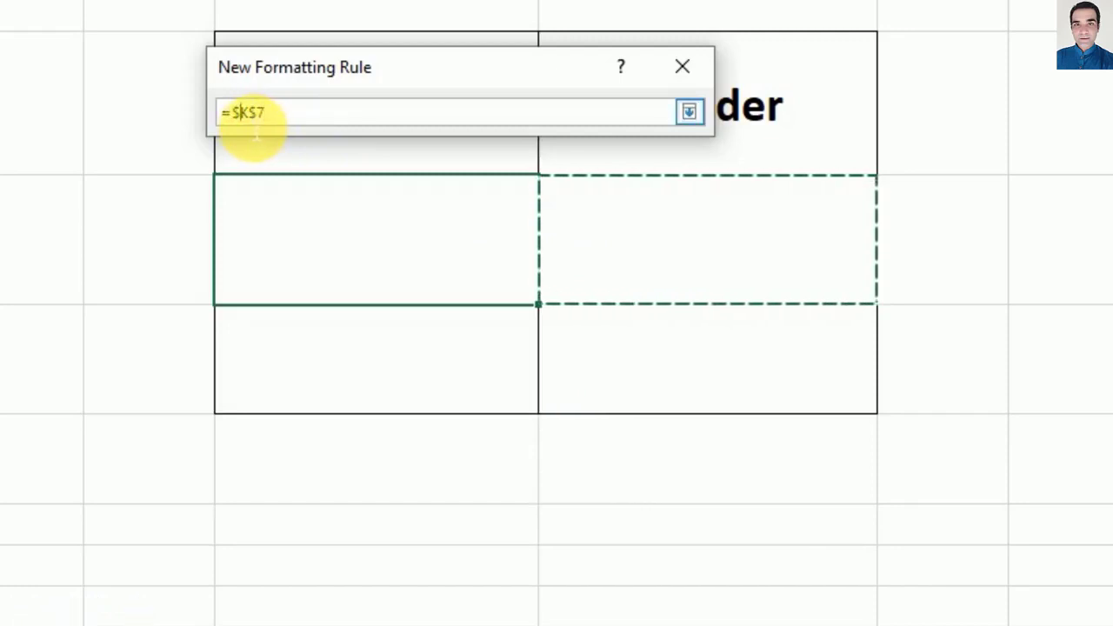
left_click(233, 113)
key("BackSpace")
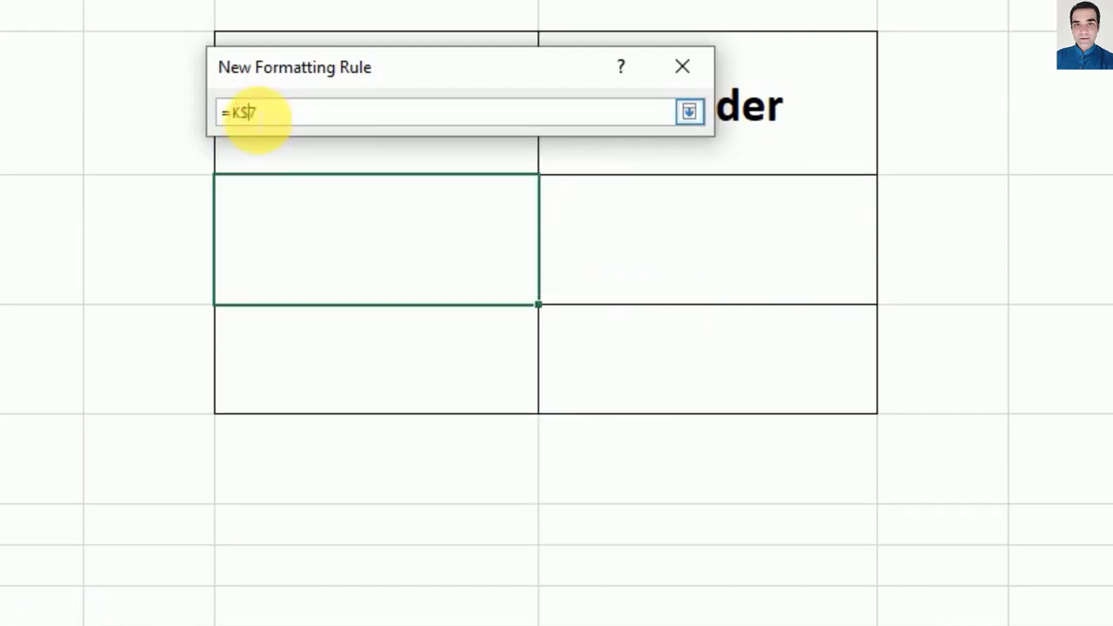
key("BackSpace")
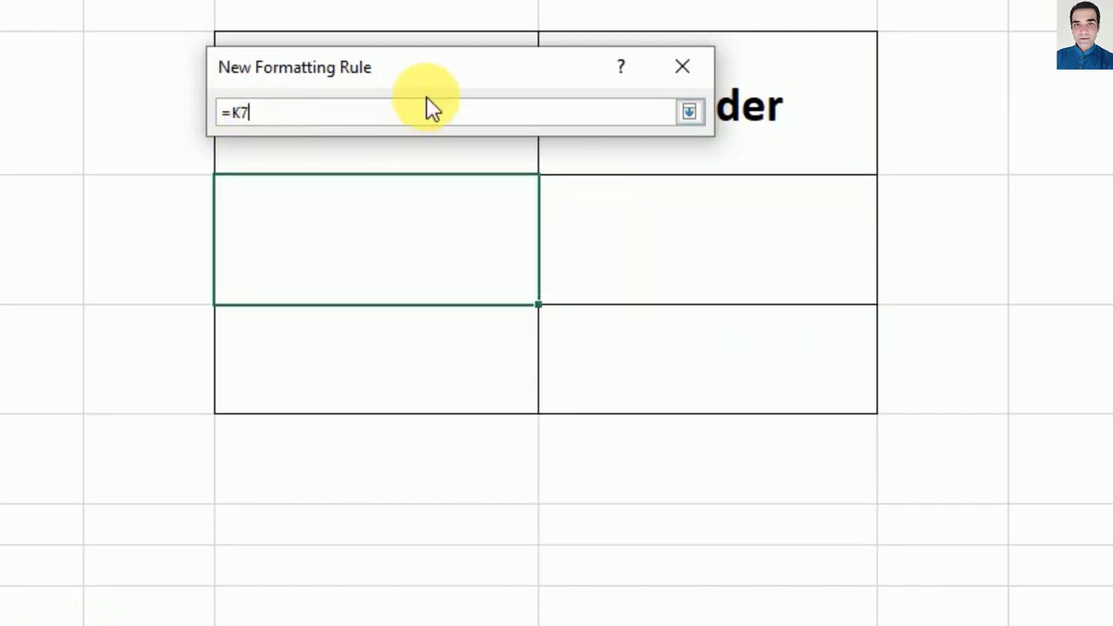
type("=\"Female\"")
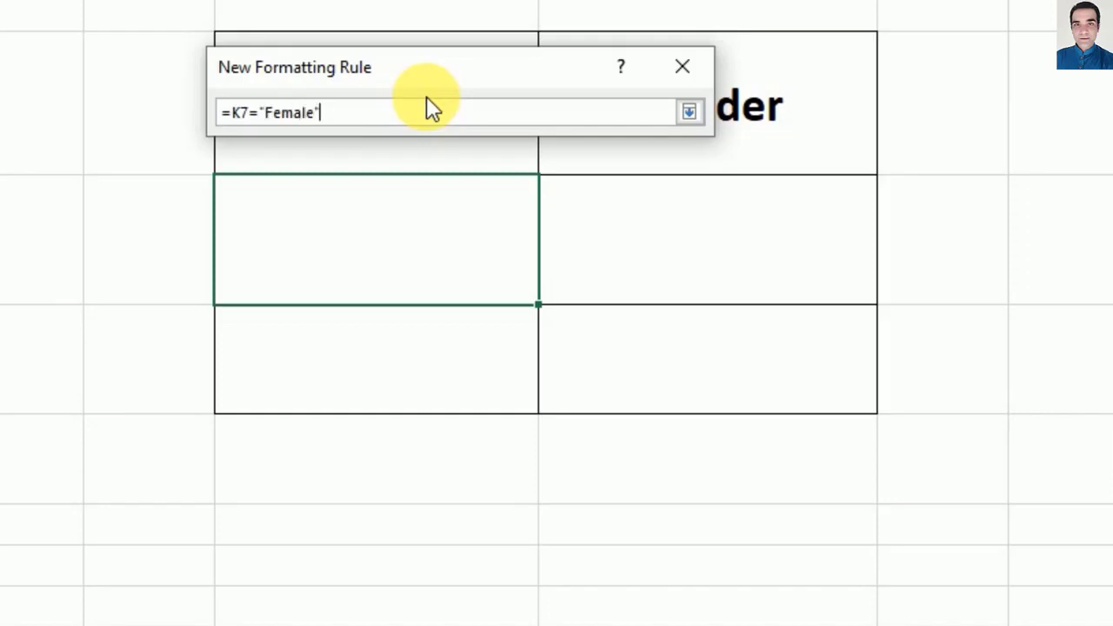
left_click(689, 120)
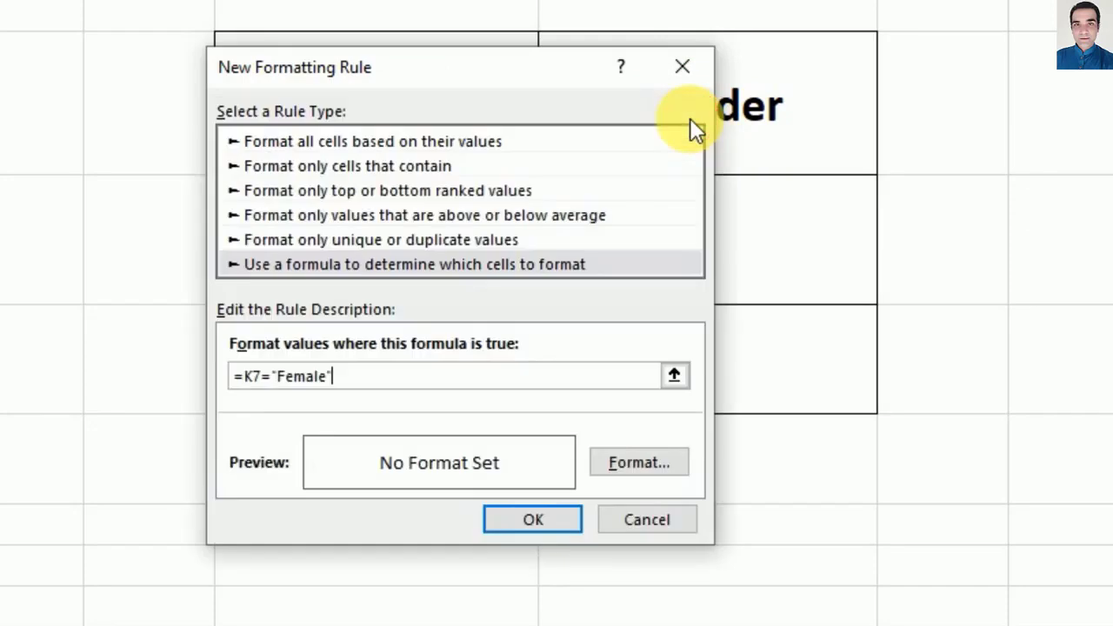
Give the Female rule the custom number format "Miss "@ and save the rule
left_click(626, 465)
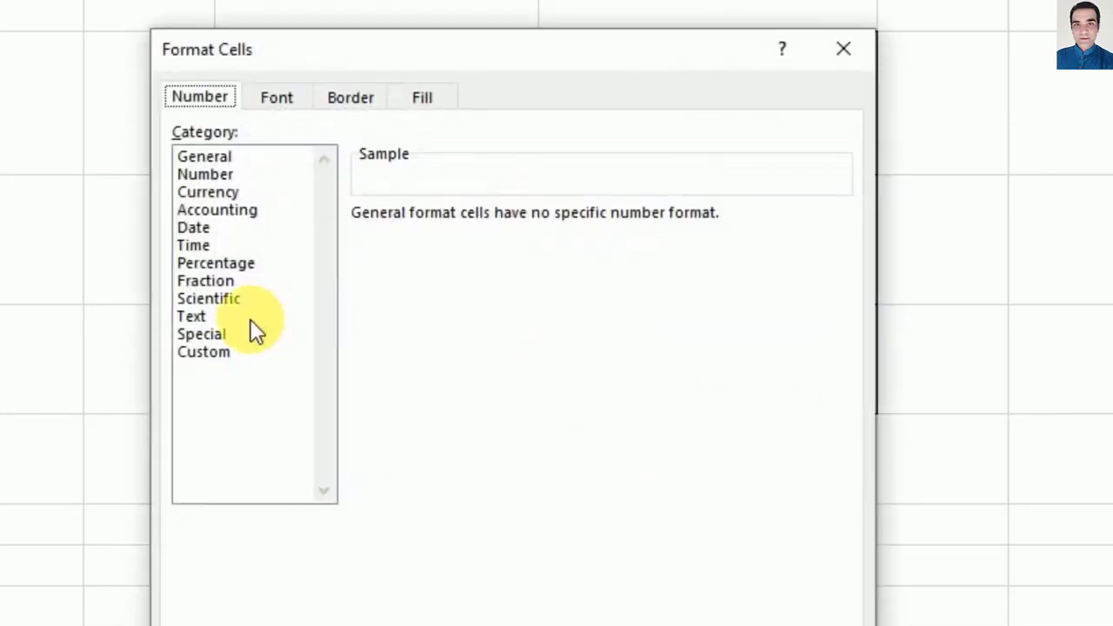
left_click(255, 353)
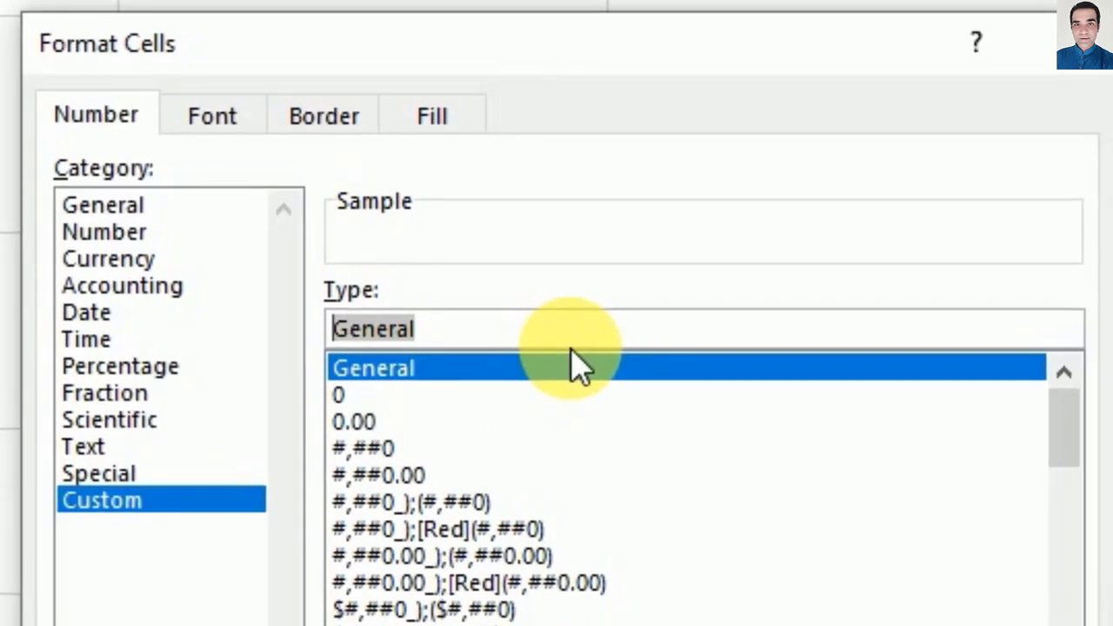
type("\"")
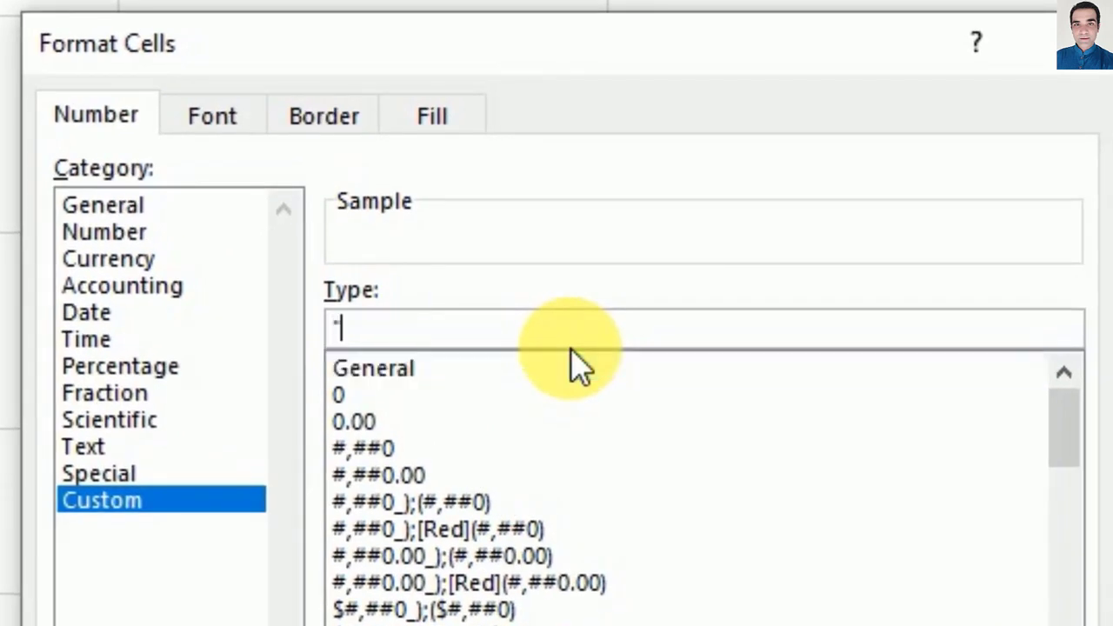
type("Miss")
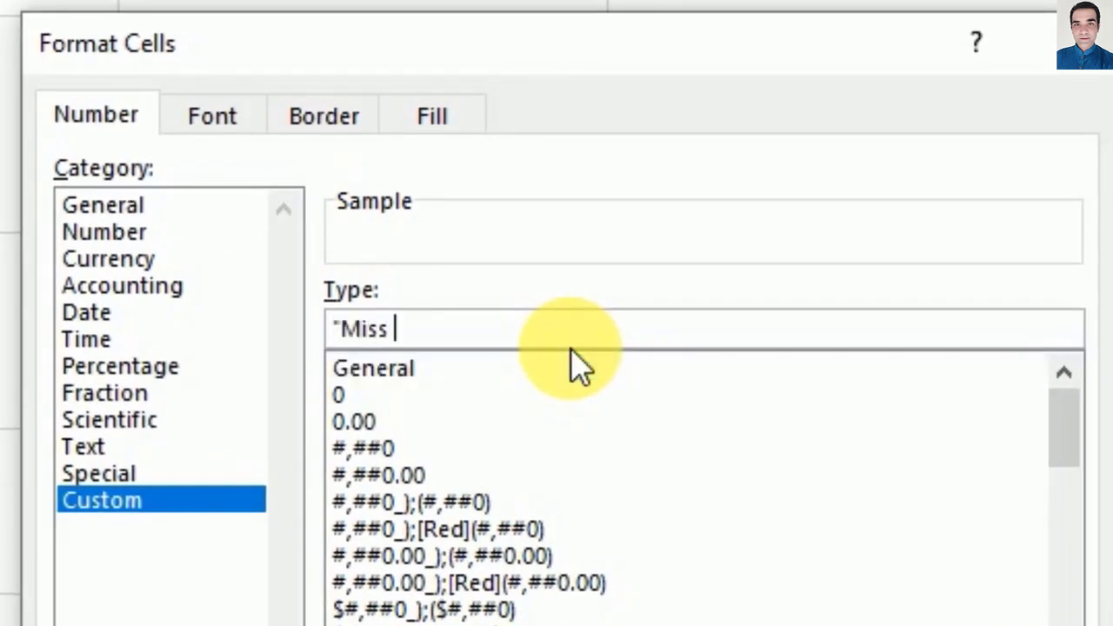
type(" \"@")
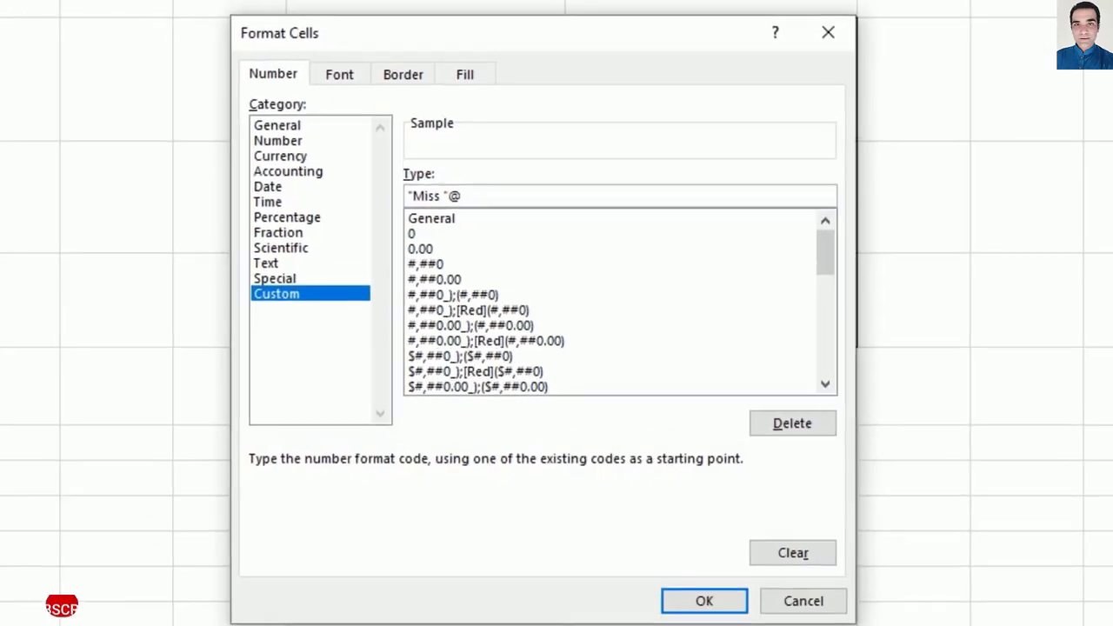
left_click(708, 591)
left_click(561, 428)
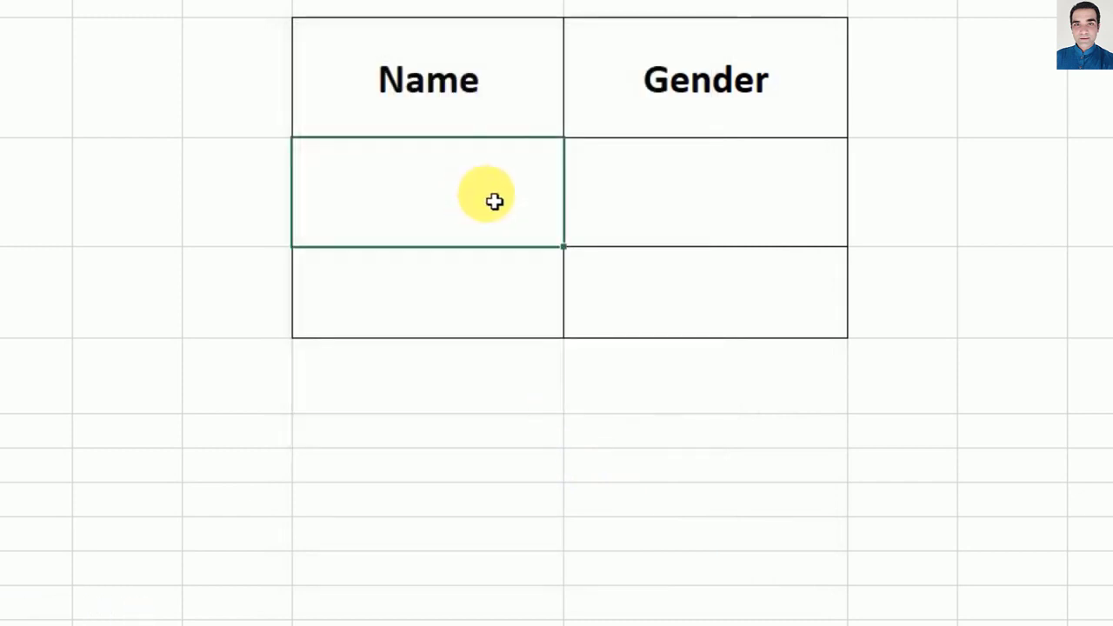
Fill the empty name cell J7 down to J9 to copy its conditional formatting
mouse_move(563, 248)
left_mouse_down()
mouse_move(577, 283)
mouse_move(576, 423)
left_mouse_up()
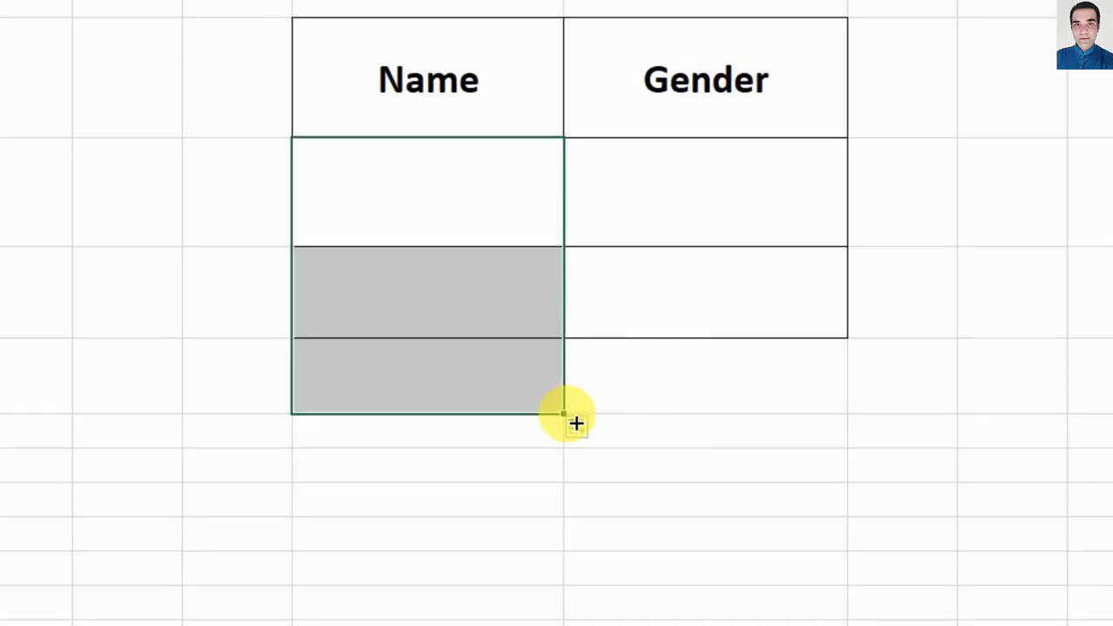
Enter a person's first name in J7 and the gender Male in K7
left_click(470, 215)
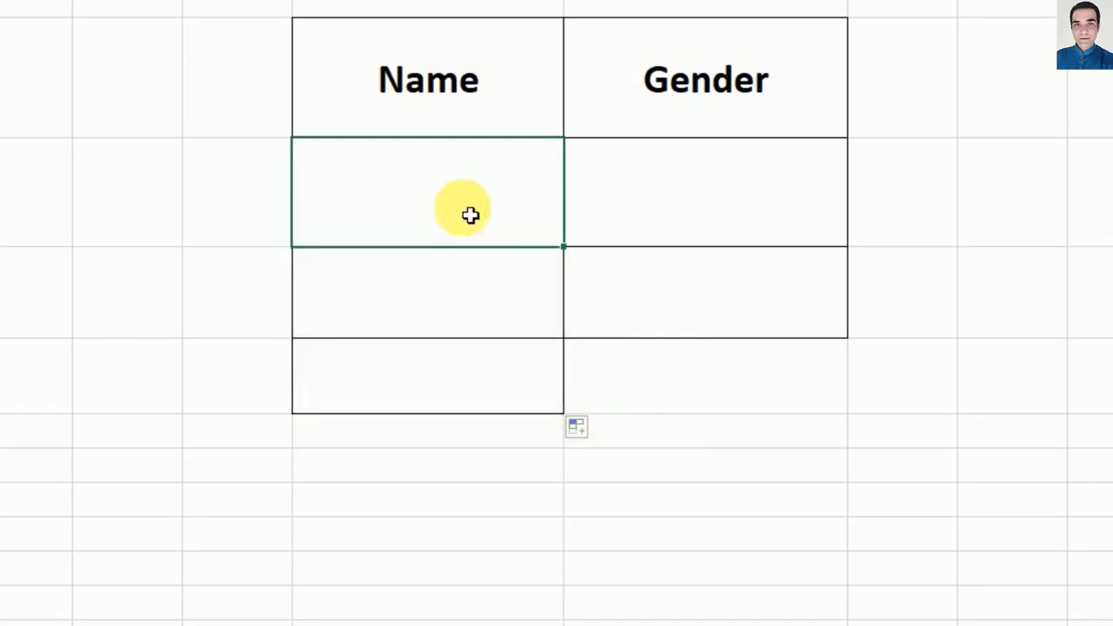
type("Akrm")
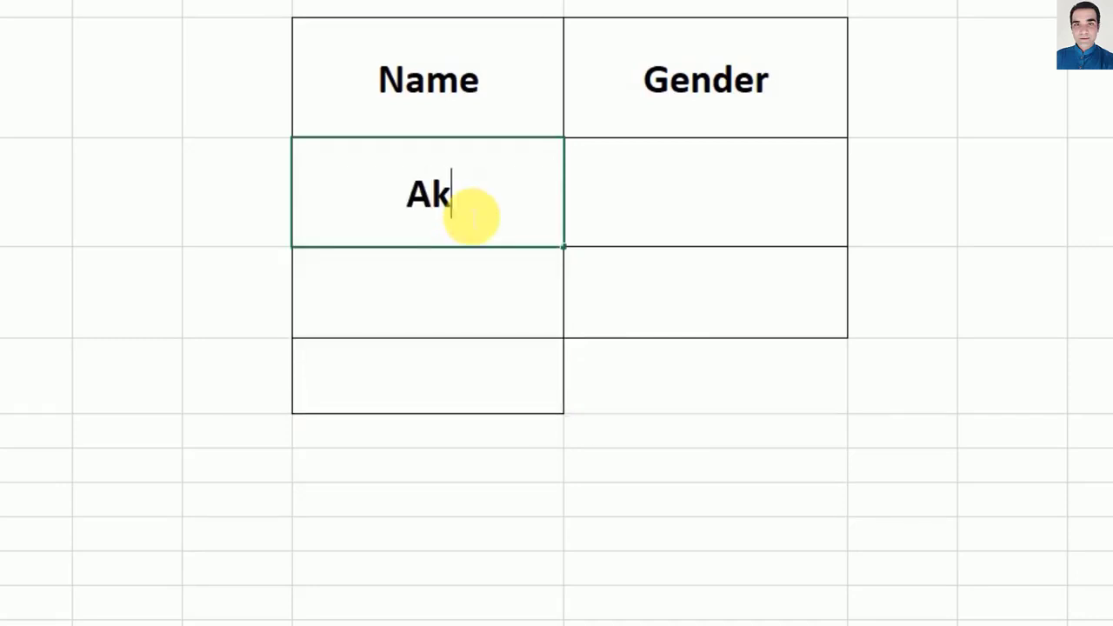
key("BackSpace")
key("BackSpace")
type("am")
key("Tab")
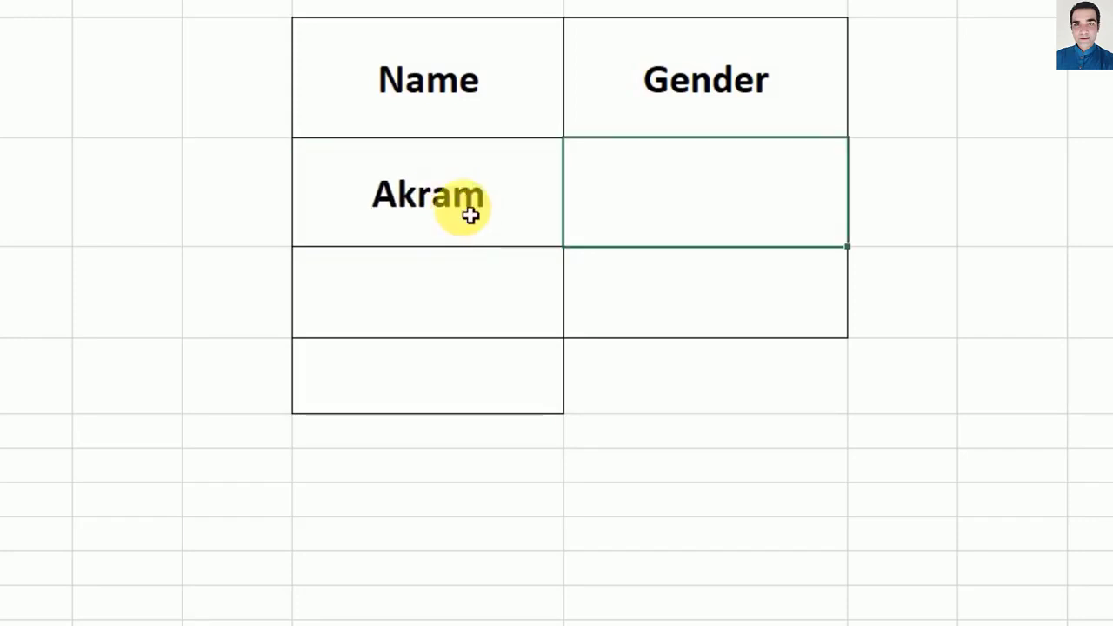
type("Male")
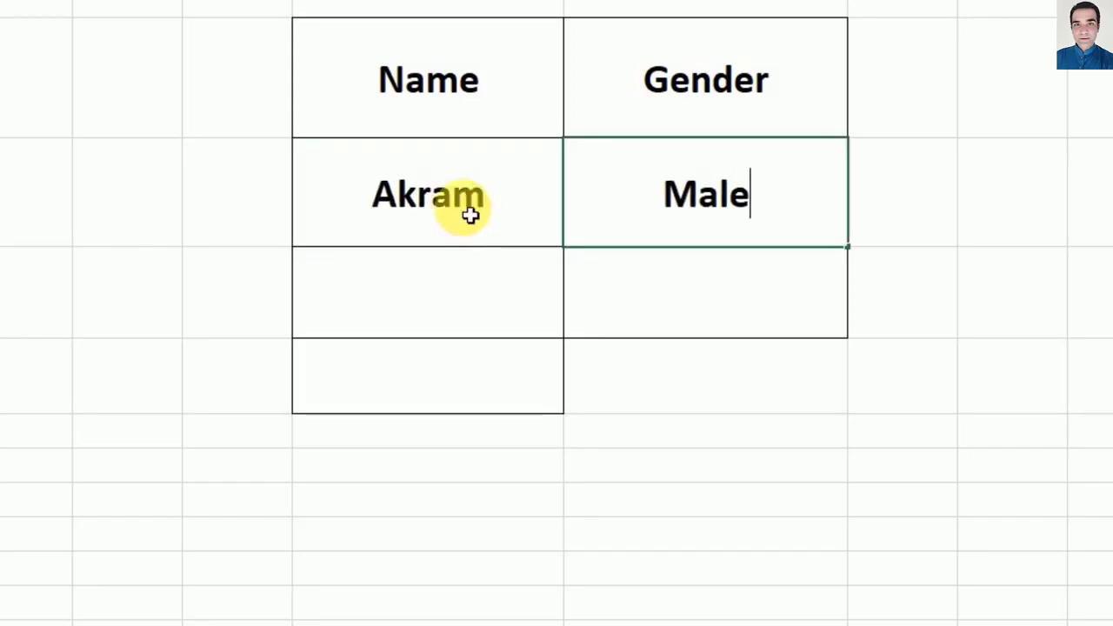
key("Return")
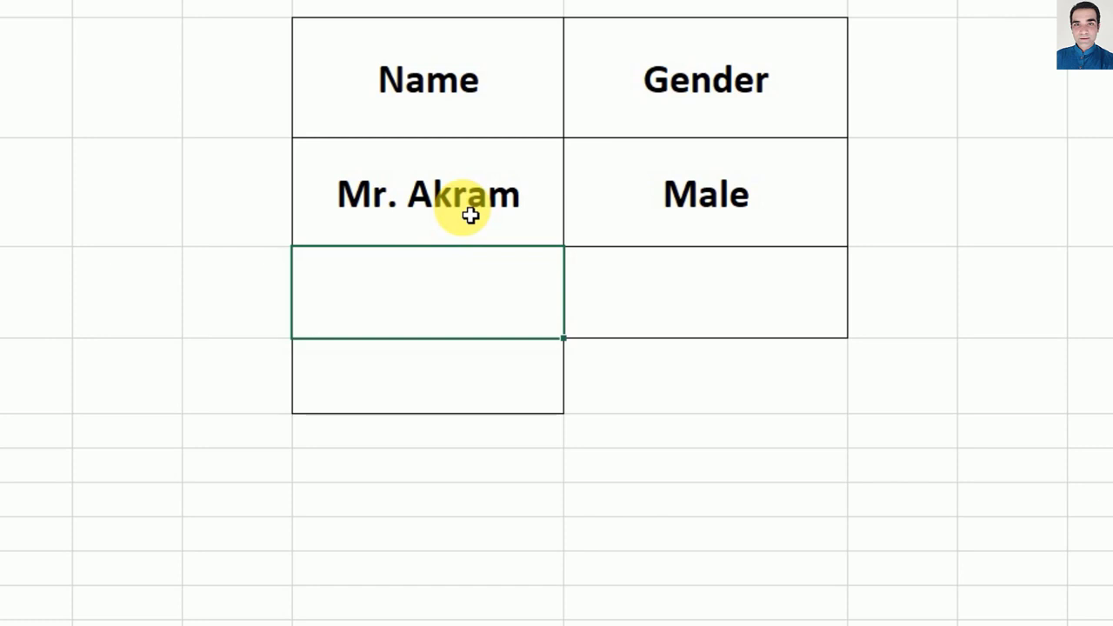
Enter the same first name as in J7 in J8, with the gender Female in K8
type("Akram")
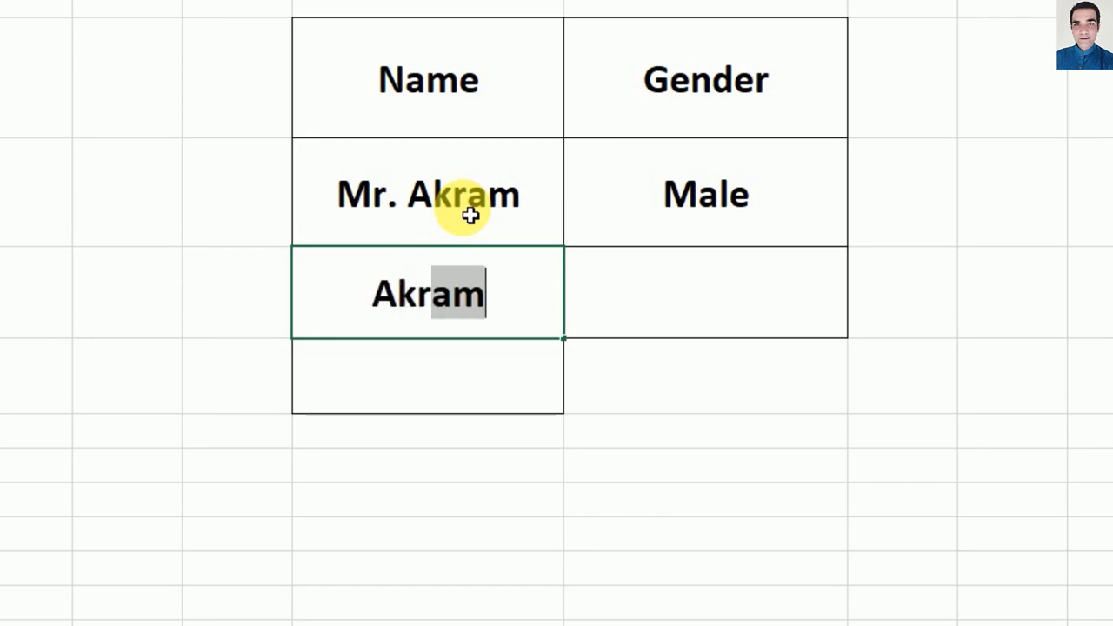
key("Tab")
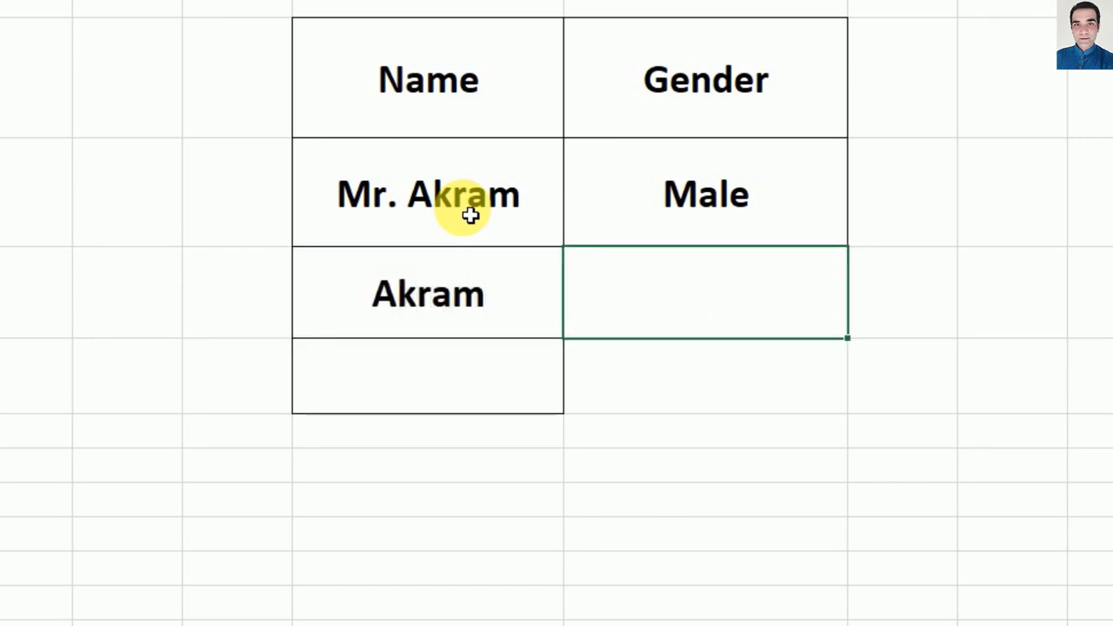
type("Female")
key("Return")
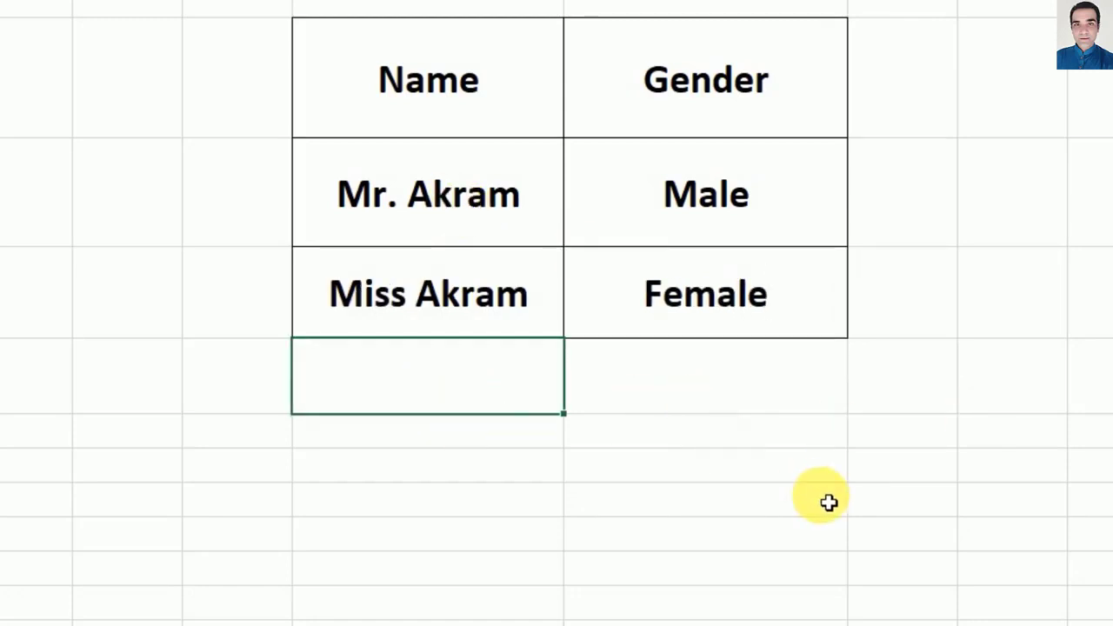
Enter a different person's first name in J9 and the gender Male in K9
type("W")
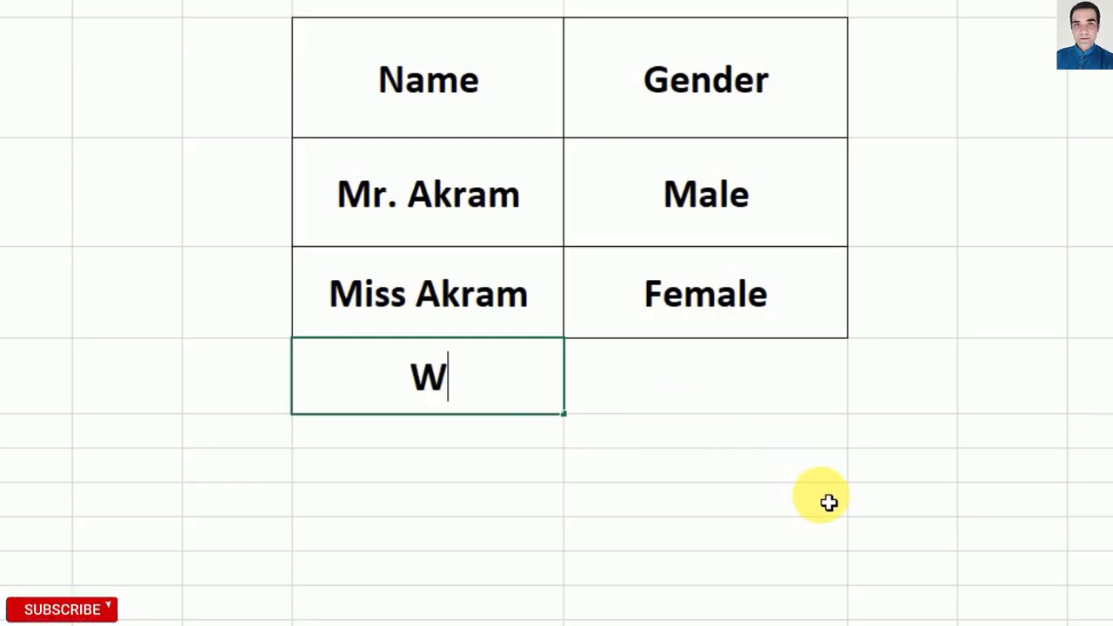
type("aseem")
key("Tab")
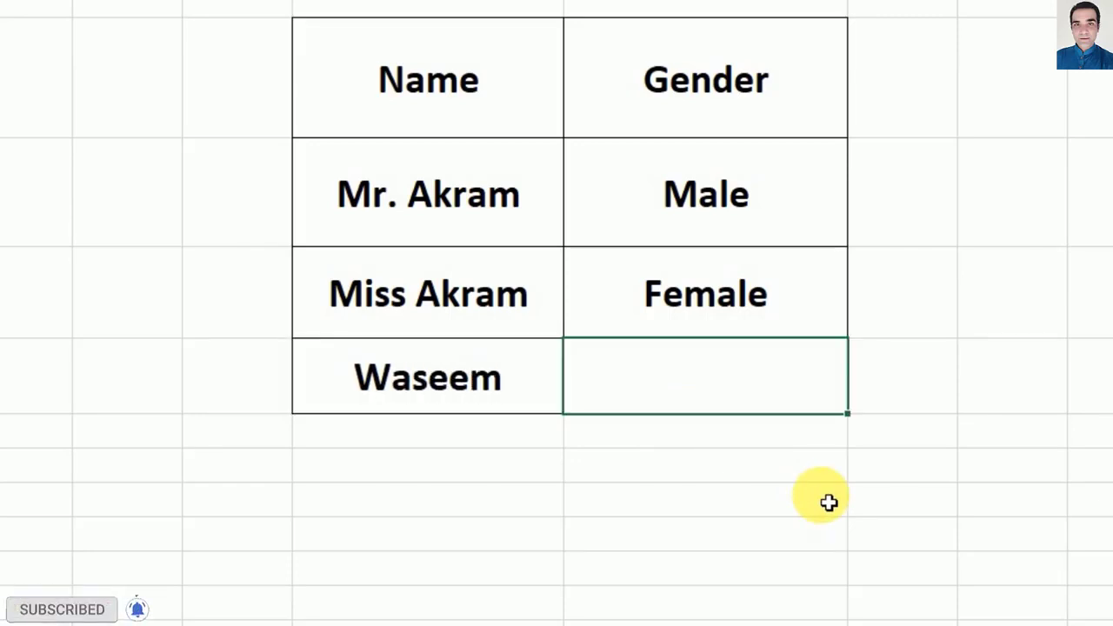
type("Male")
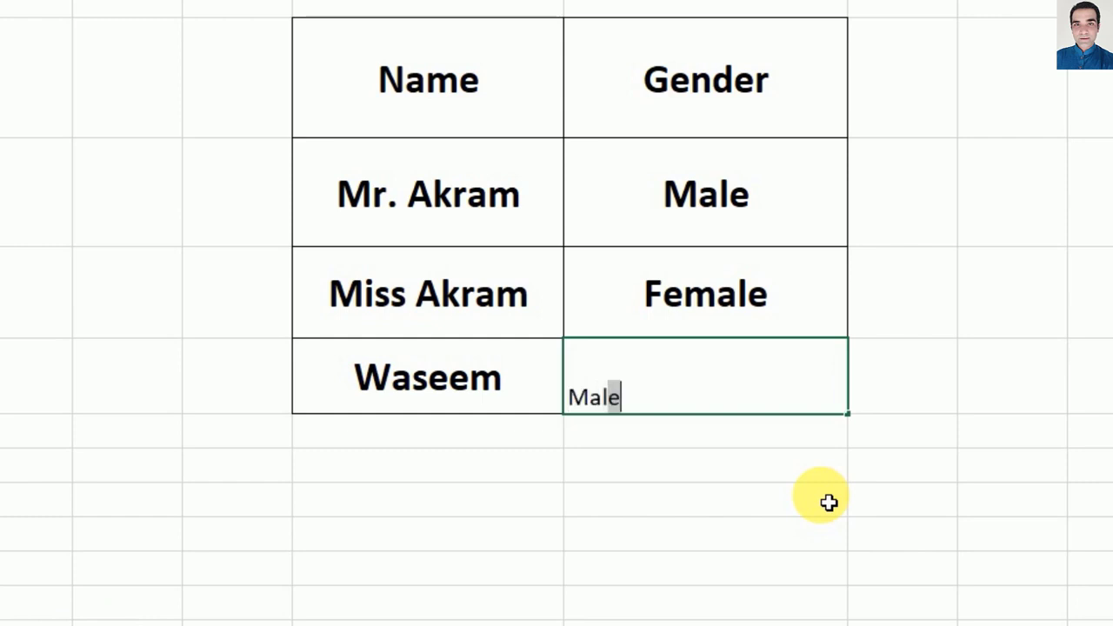
key("Return")
key("Return")
Change the gender in K9 to Female to test the title switch
key("Up")
key("Right")
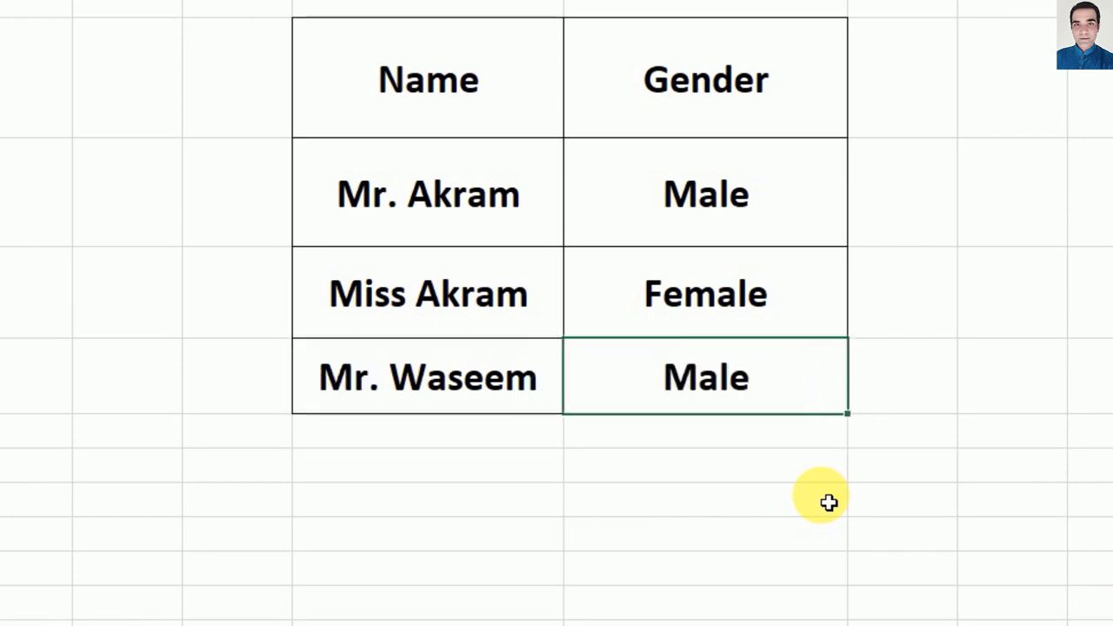
key("F2")
key("BackSpace")
key("BackSpace")
key("BackSpace")
key("BackSpace")
type("Femal")
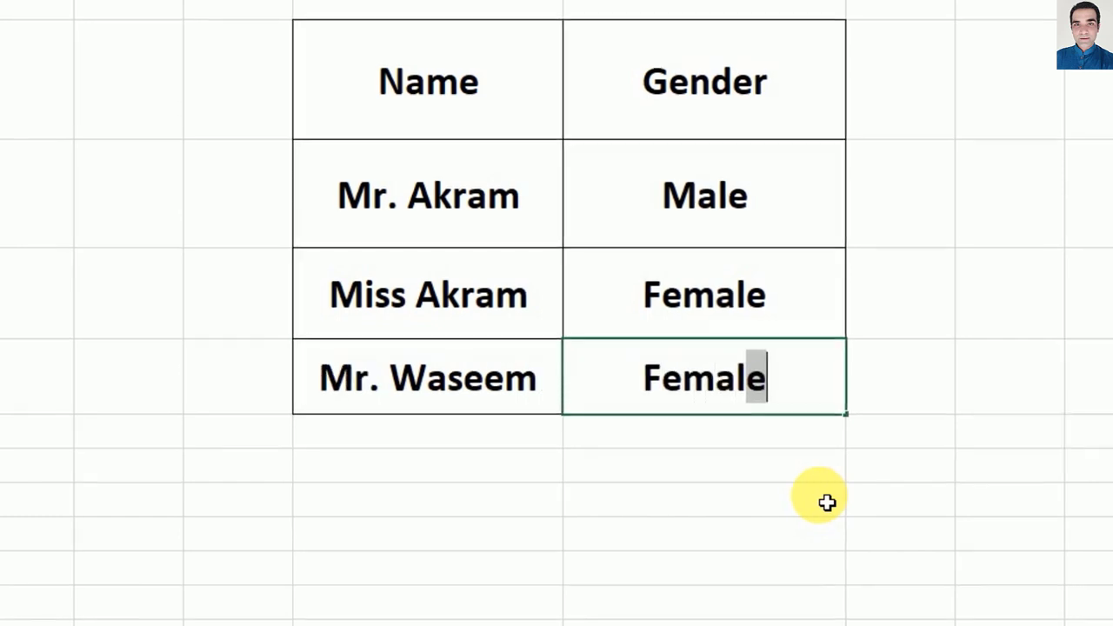
key("Return")
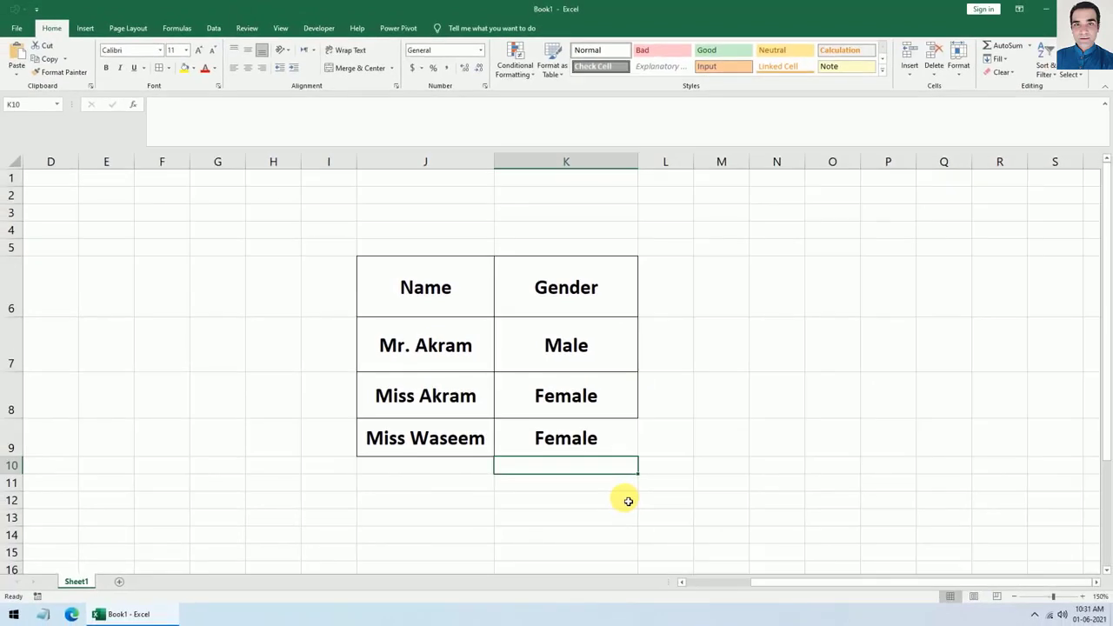